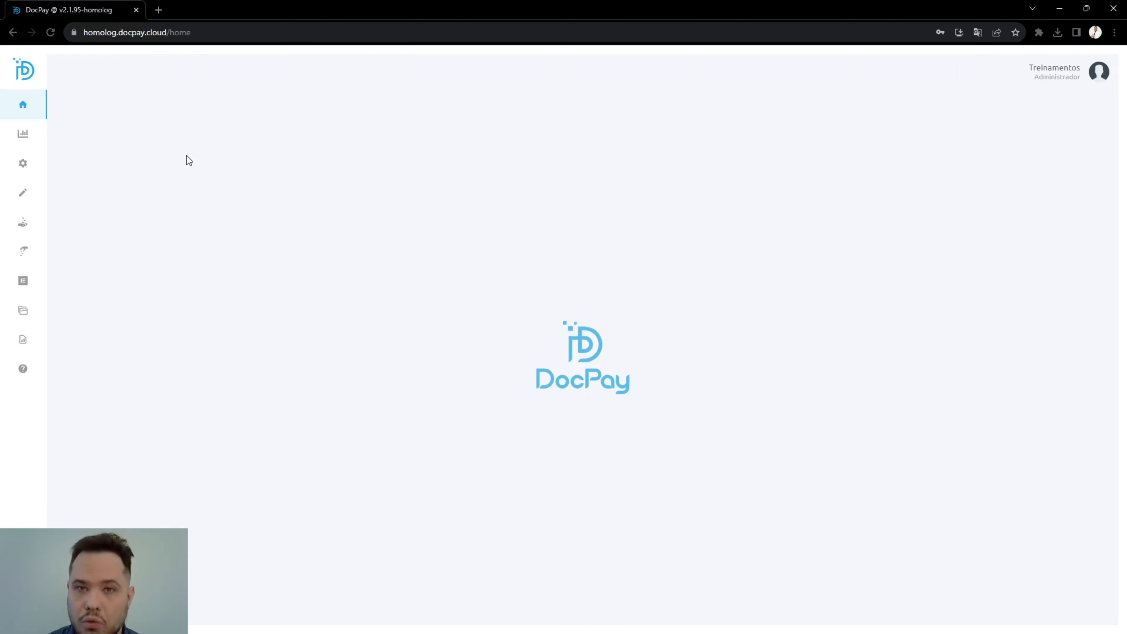
Step: Open the list of imported bank statement files
{"action": "mouse_move", "coordinate": [38, 133]}
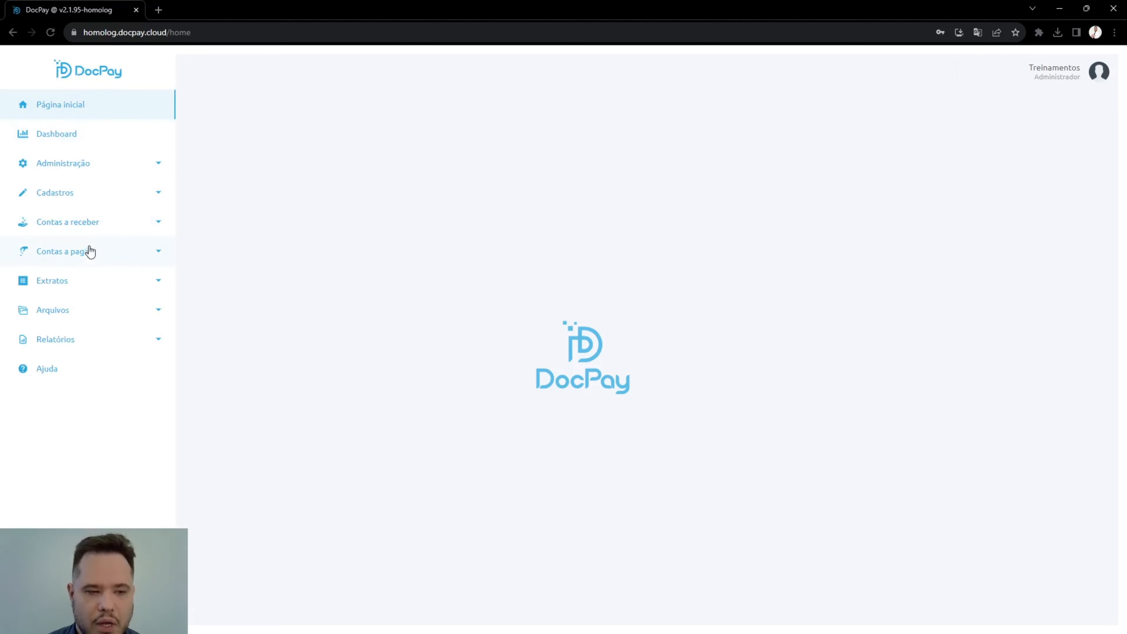
{"action": "left_click", "coordinate": [78, 319]}
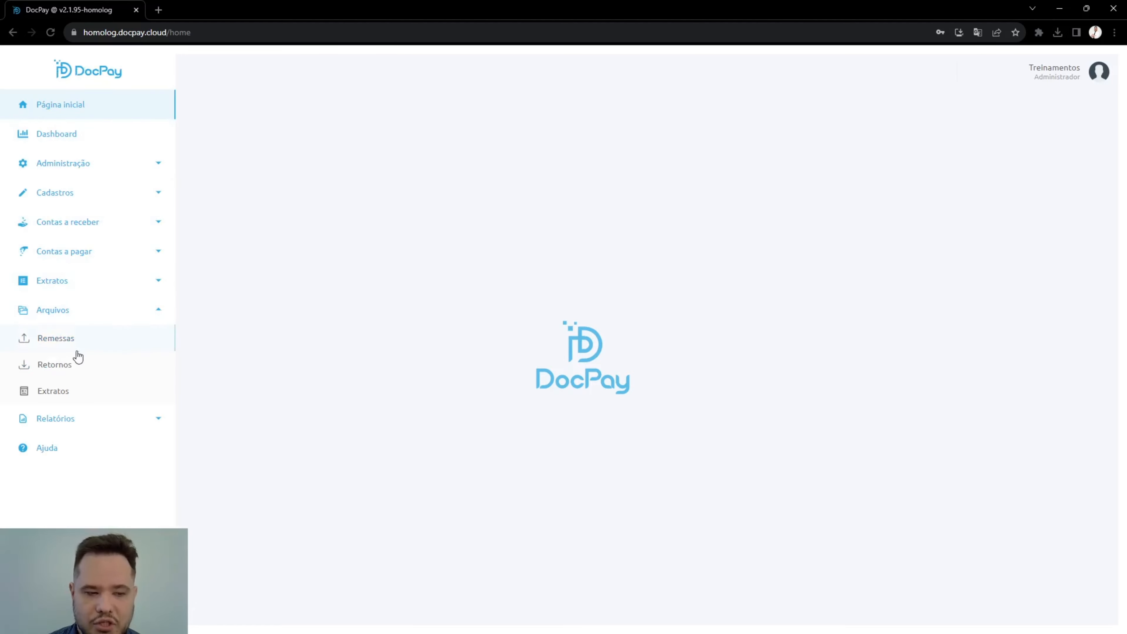
{"action": "left_click", "coordinate": [78, 396]}
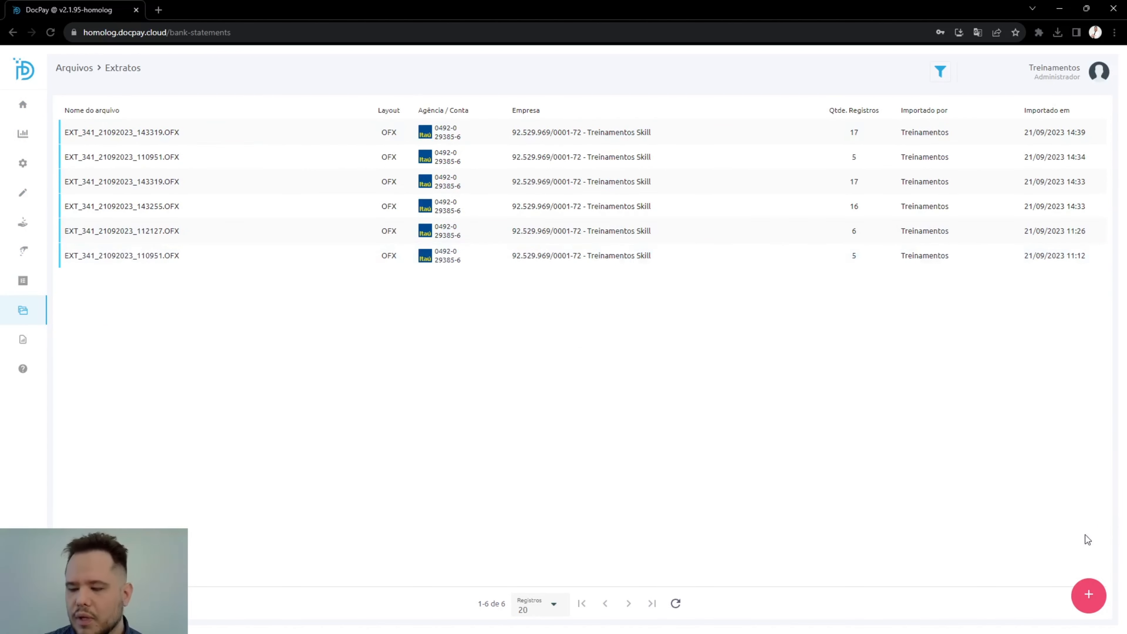
Step: Set up a bank statement import for the Itaú account with the CNAB240 layout, and cancel the file selection
{"action": "left_click", "coordinate": [1090, 597]}
{"action": "left_click", "coordinate": [870, 140]}
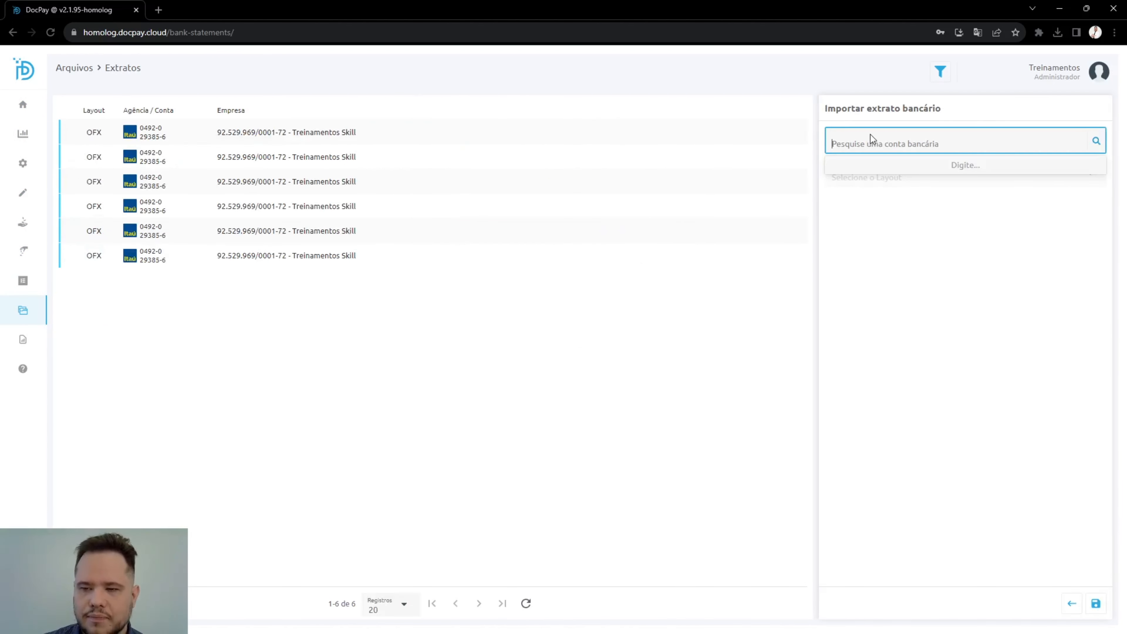
{"action": "left_click", "coordinate": [876, 177]}
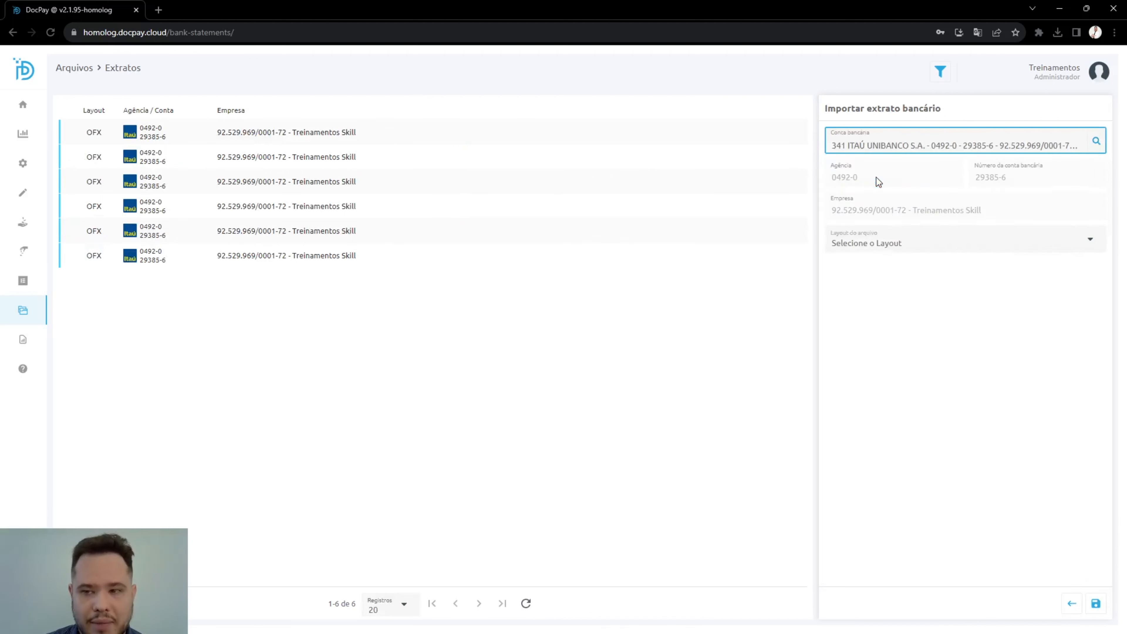
{"action": "left_click", "coordinate": [898, 243]}
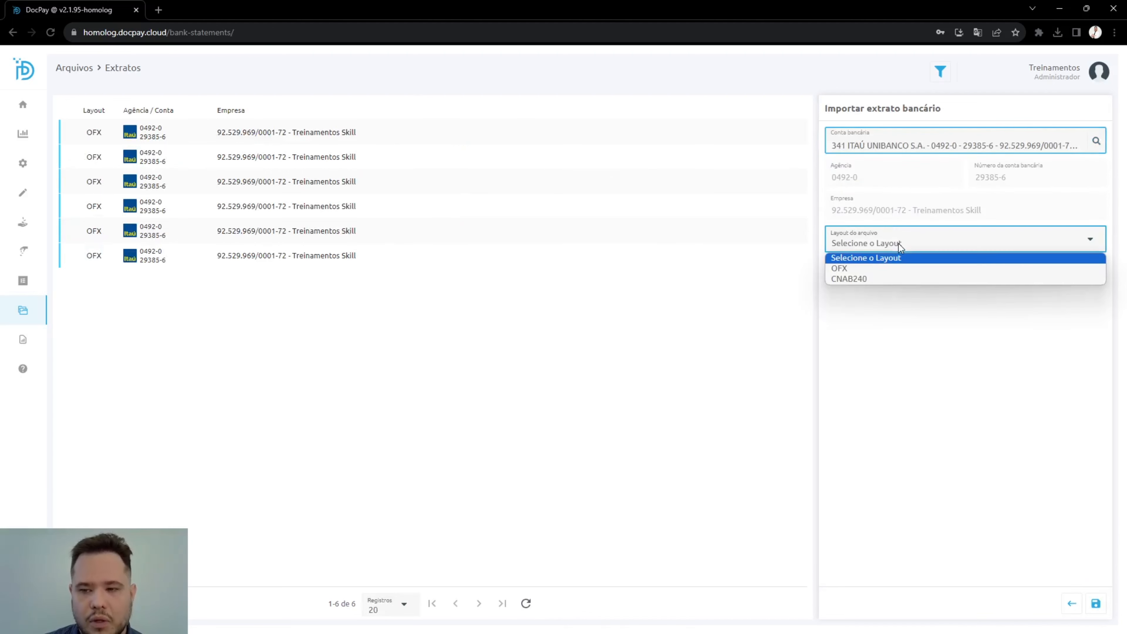
{"action": "left_click", "coordinate": [877, 277]}
{"action": "left_click", "coordinate": [877, 278]}
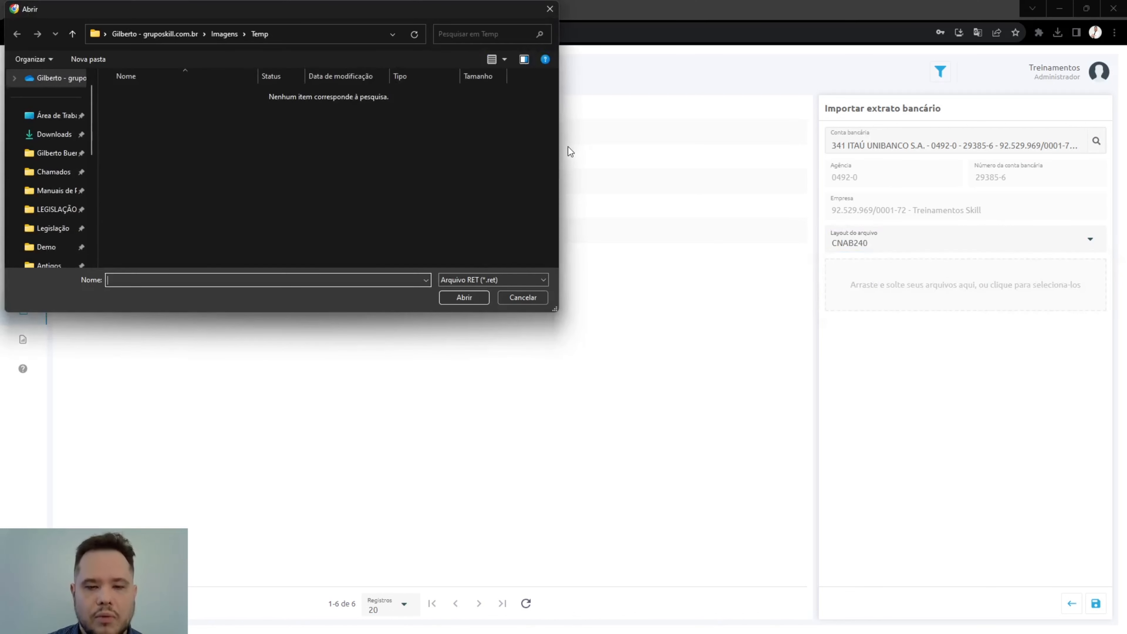
{"action": "left_click", "coordinate": [523, 298]}
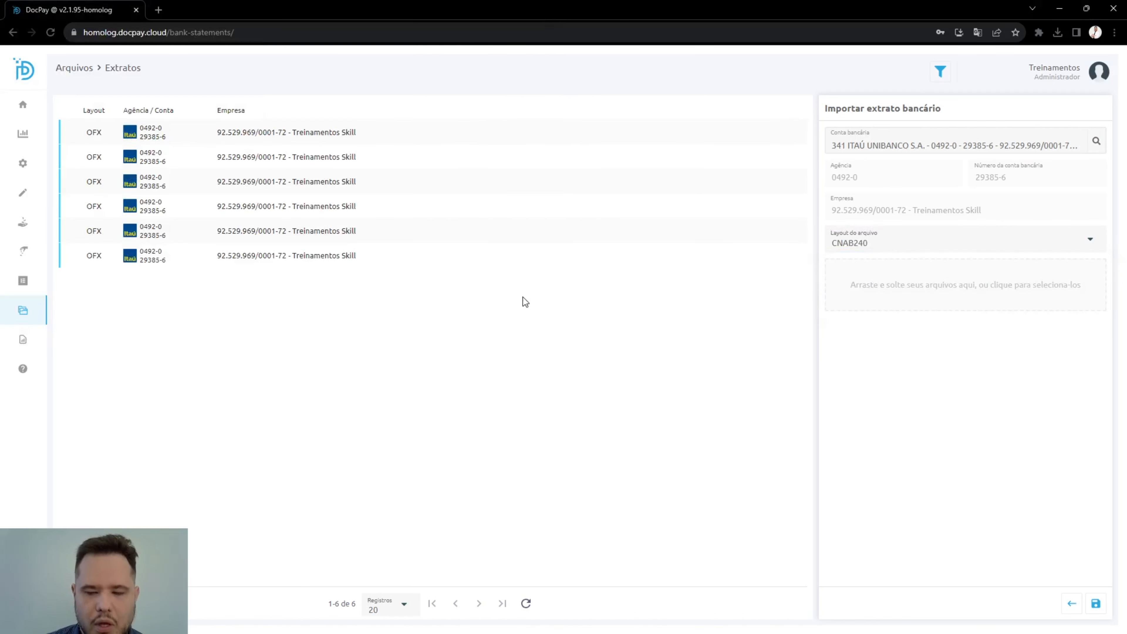
Step: Open the most recently imported statement, EXT_341_21092023_143319.OFX, to view its movements
{"action": "left_click", "coordinate": [444, 139]}
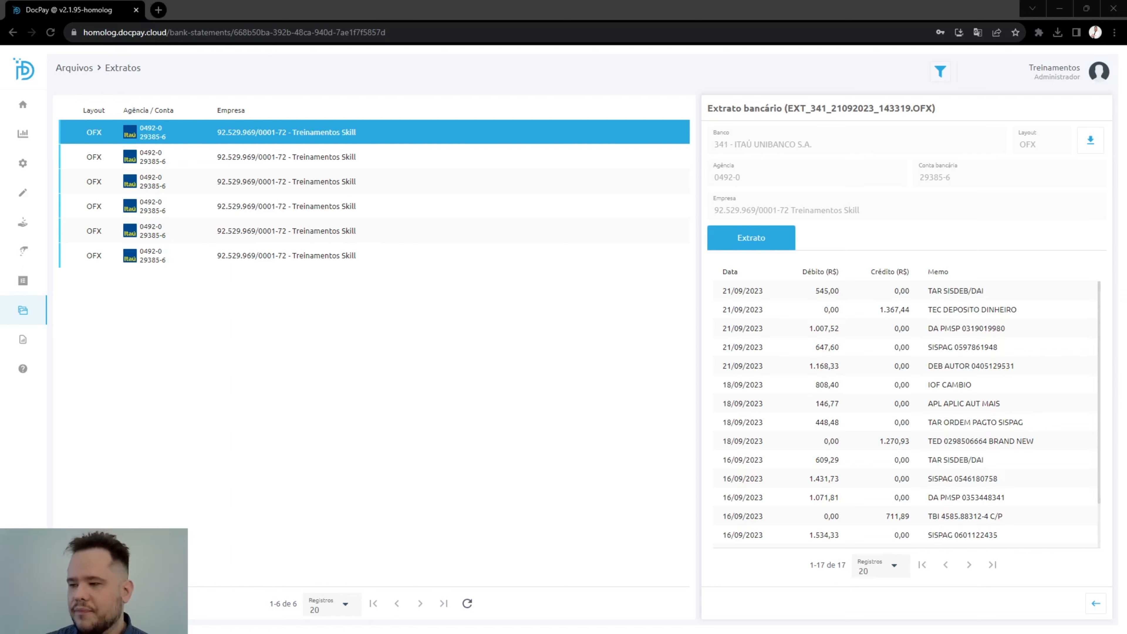
Step: Switch to SAP Business One and find and open the "Processar extrato bancário externo" function
{"action": "key", "text": "alt+Tab"}
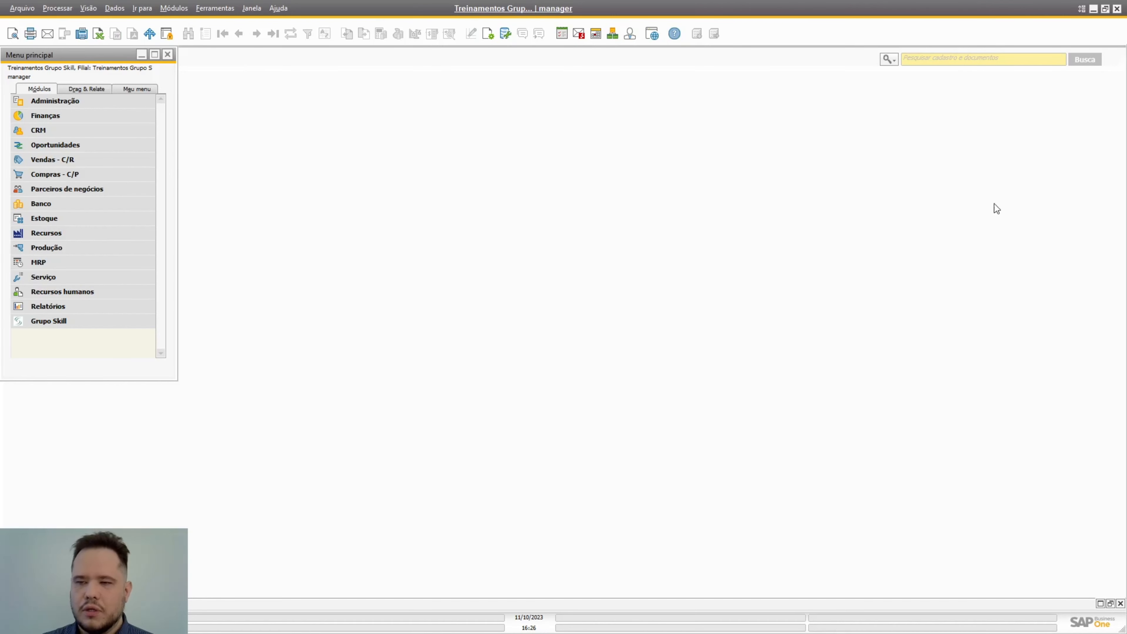
{"action": "left_click", "coordinate": [888, 59]}
{"action": "left_click", "coordinate": [903, 86]}
{"action": "type", "text": "processar"}
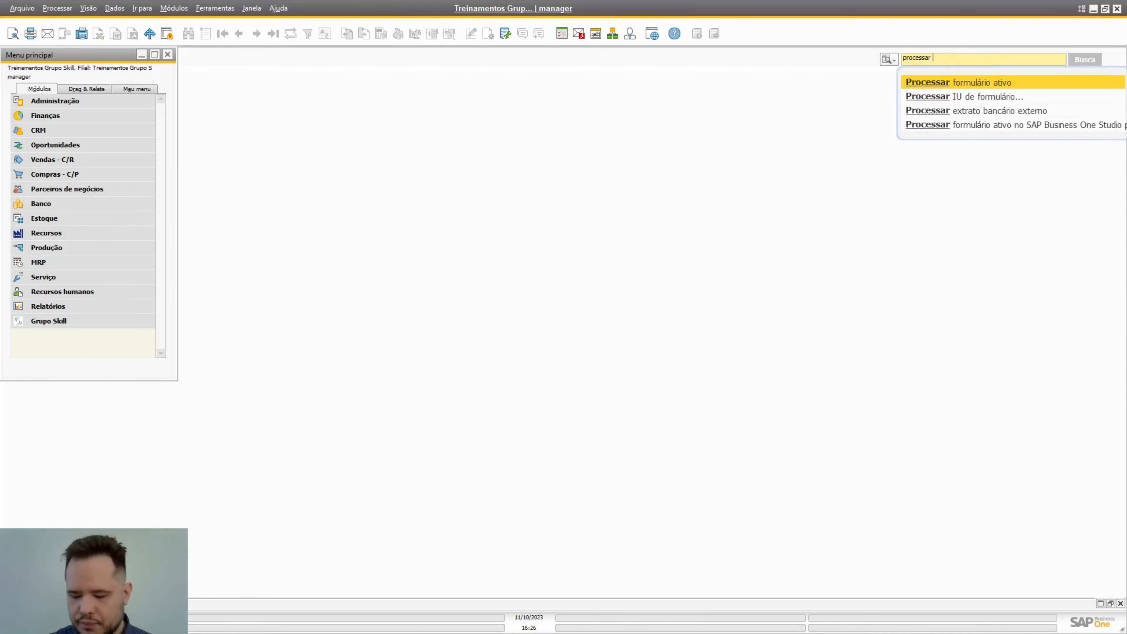
{"action": "key", "text": "Down"}
{"action": "key", "text": "Down"}
{"action": "key", "text": "Return"}
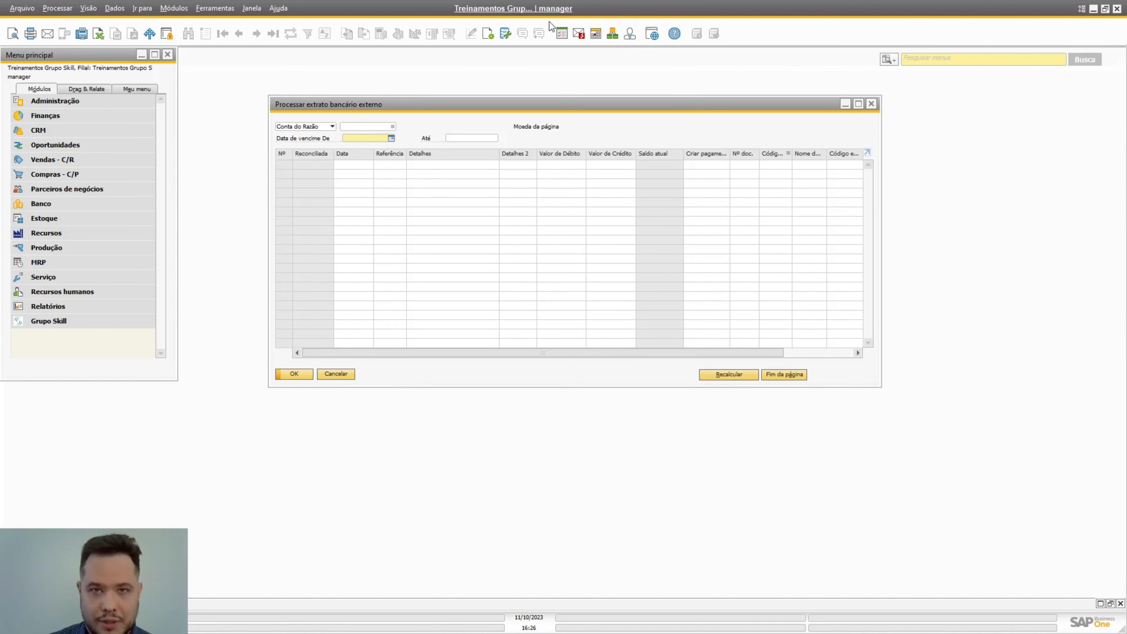
Step: Choose the Itaú current account as the ledger account for the external bank statement
{"action": "left_click_drag", "start_coordinate": [472, 103], "coordinate": [479, 102]}
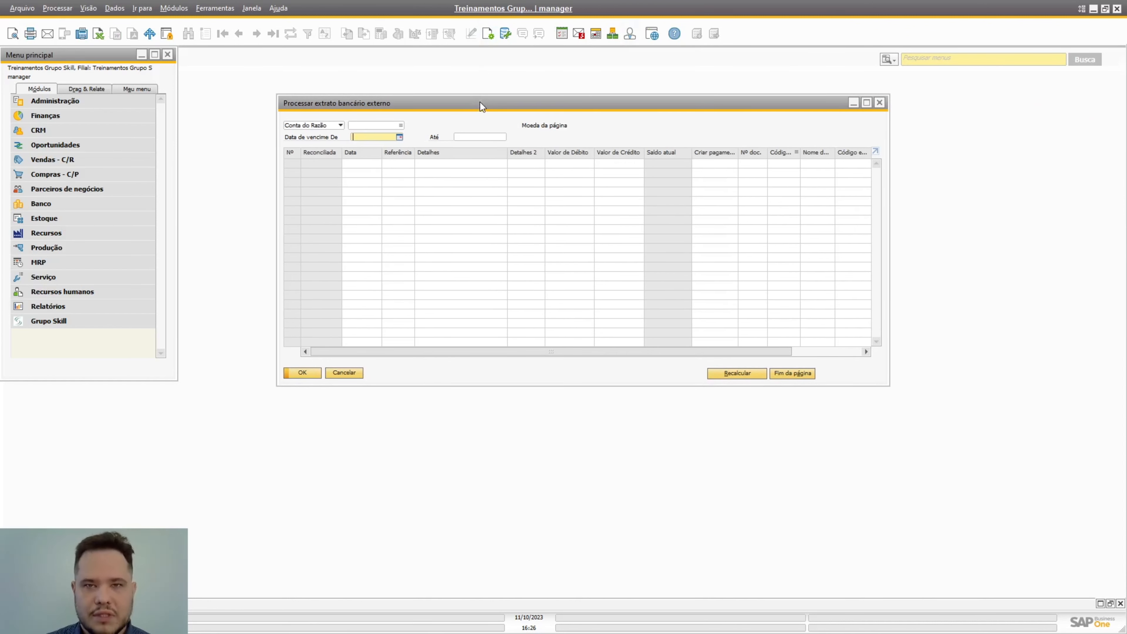
{"action": "left_click", "coordinate": [402, 126]}
{"action": "left_click", "coordinate": [401, 125]}
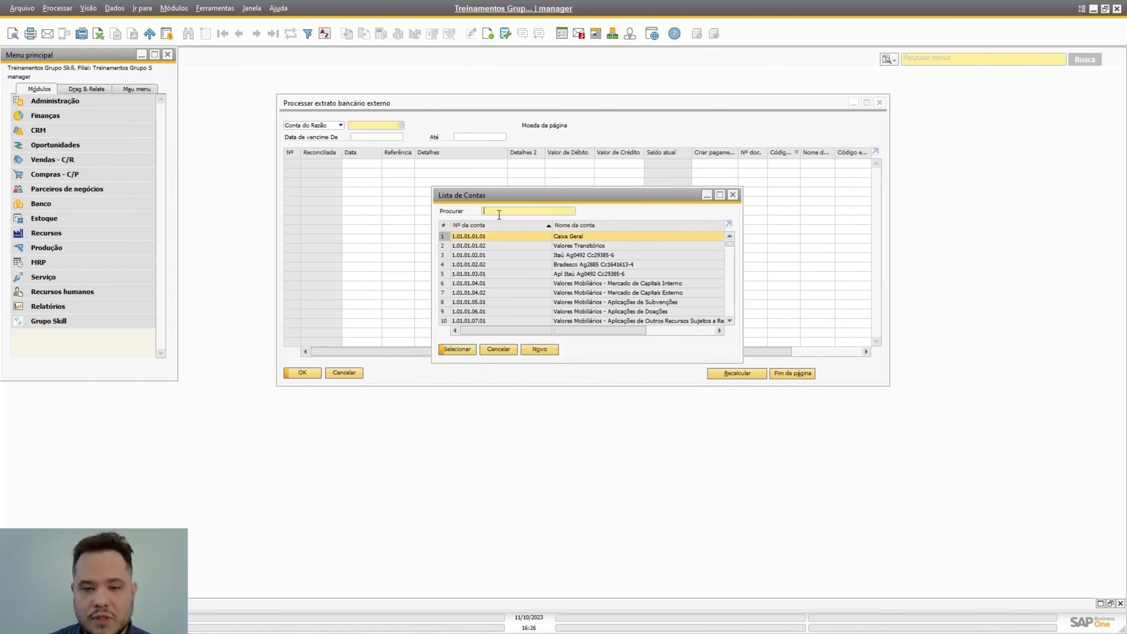
{"action": "left_click", "coordinate": [497, 257]}
{"action": "double_click", "coordinate": [496, 257]}
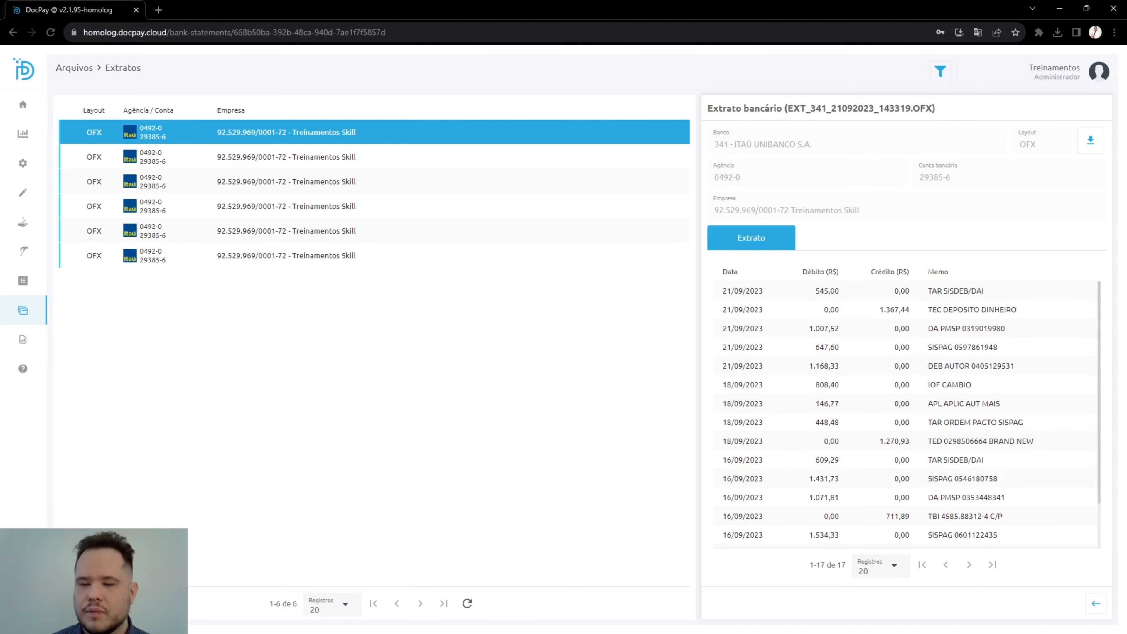
Step: Switch back to DocPay and open the open statement EXT_341_21092023_143319.OFX in the statement classification
{"action": "mouse_move", "coordinate": [35, 225]}
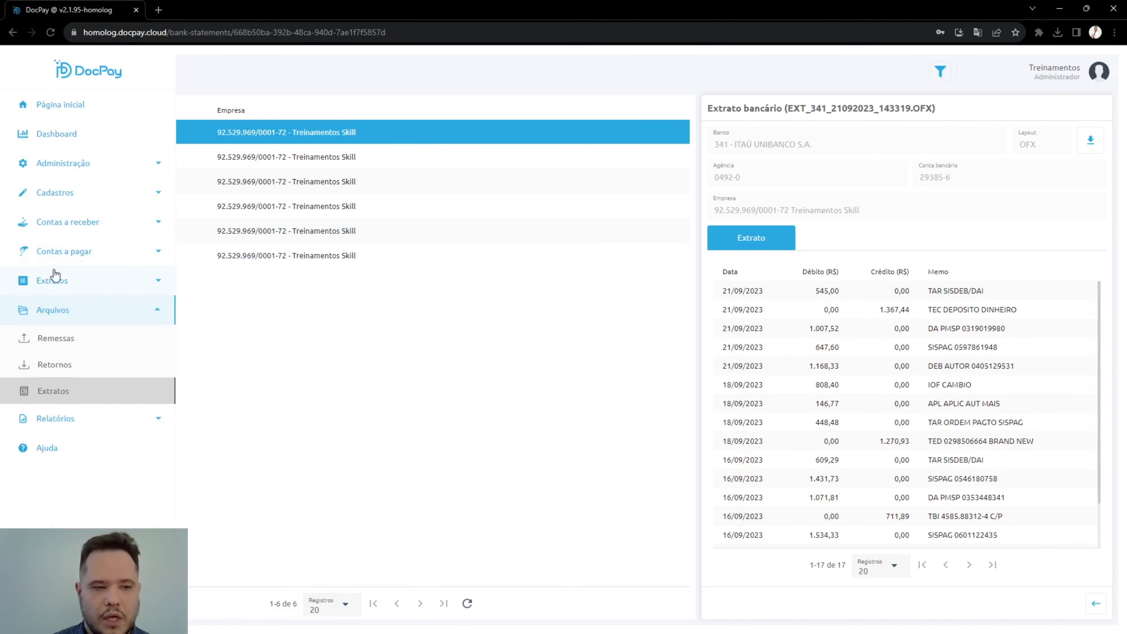
{"action": "left_click", "coordinate": [56, 279]}
{"action": "left_click", "coordinate": [82, 340]}
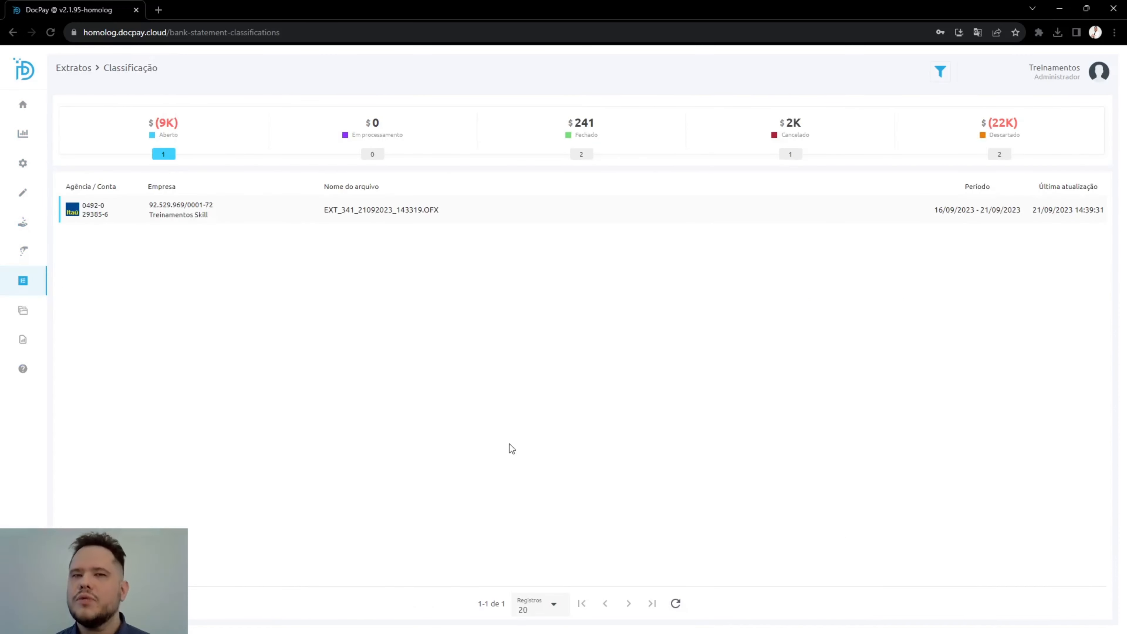
{"action": "mouse_move", "coordinate": [52, 340]}
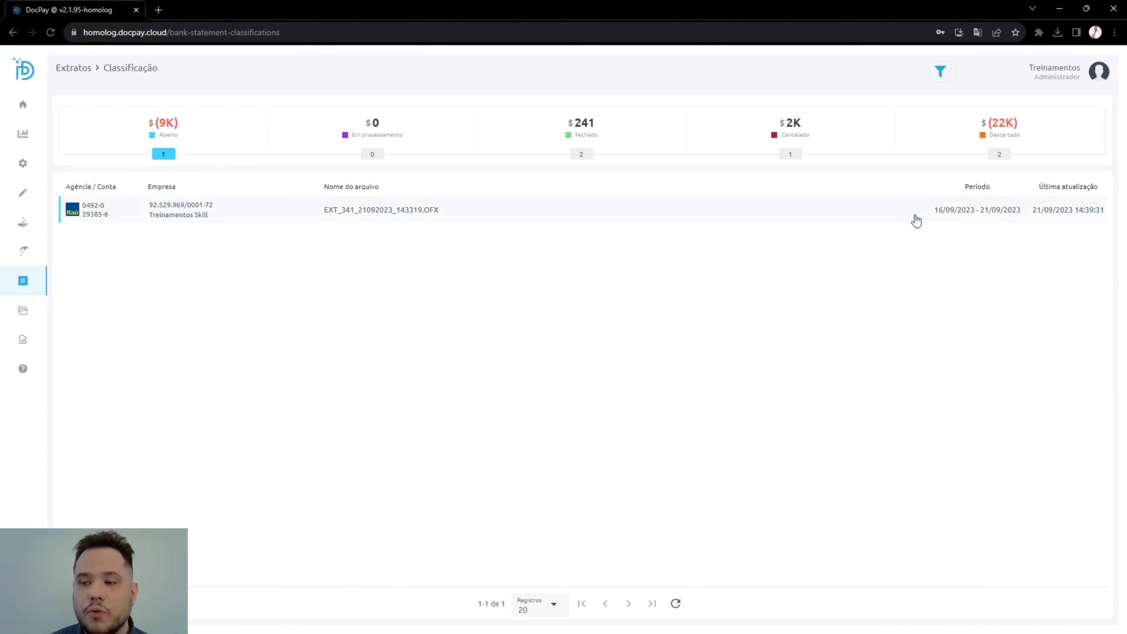
{"action": "left_click", "coordinate": [473, 211]}
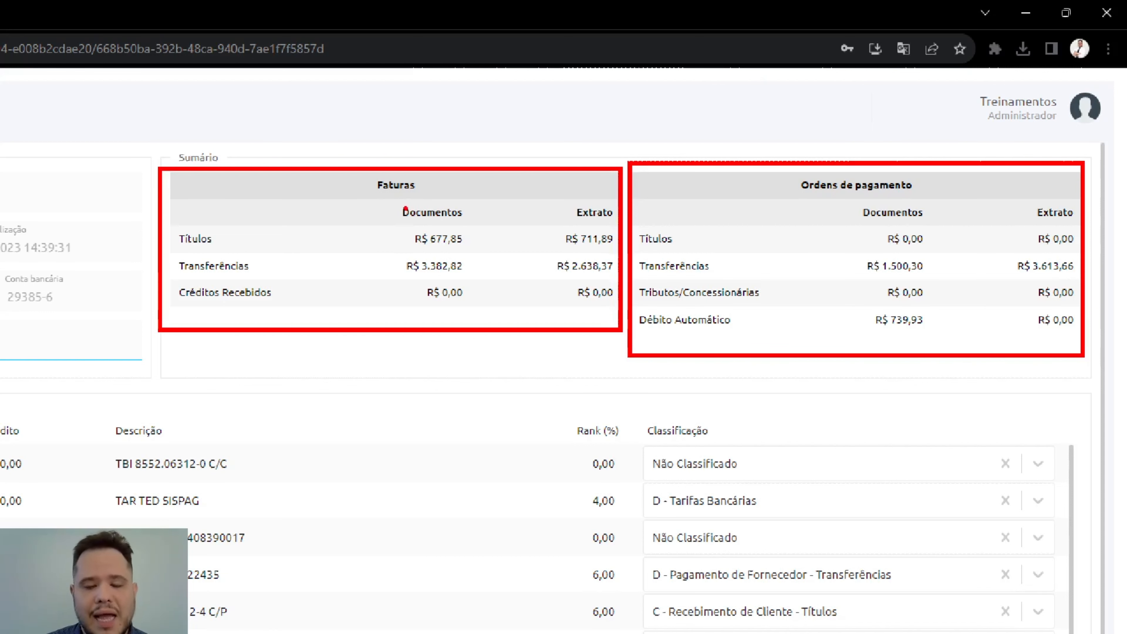
Step: Examine the Documentos and Extrato amounts for each category of Faturas and Ordens de pagamento in the statement summary
{"action": "left_click_drag", "start_coordinate": [378, 200], "coordinate": [483, 311]}
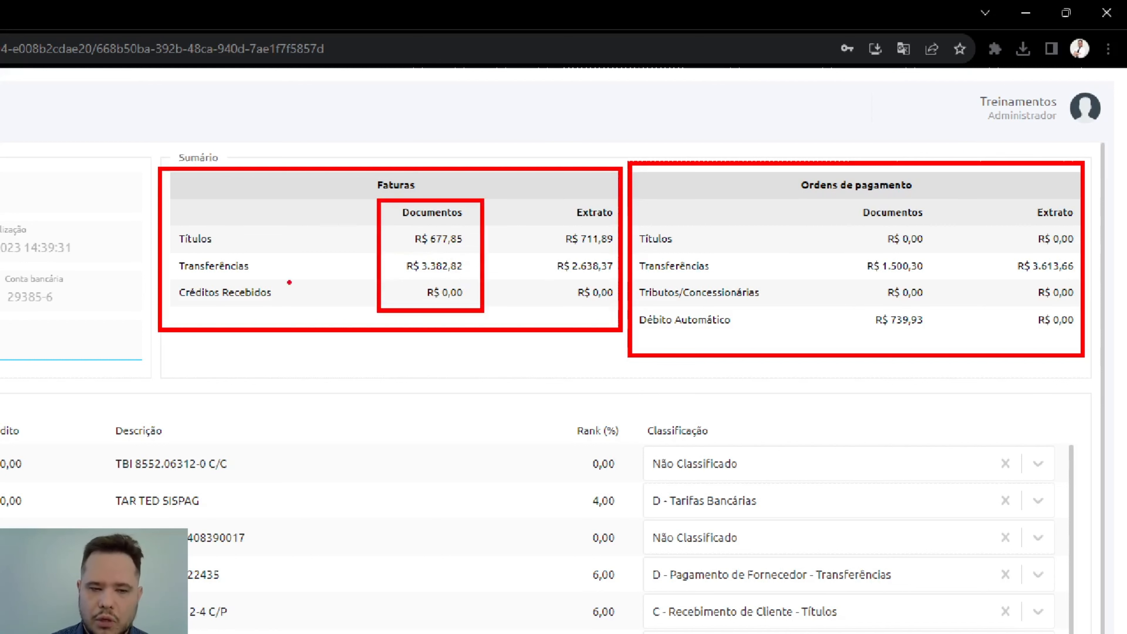
{"action": "mouse_move", "coordinate": [226, 240]}
{"action": "left_mouse_down"}
{"action": "mouse_move", "coordinate": [280, 240]}
{"action": "mouse_move", "coordinate": [300, 267]}
{"action": "mouse_move", "coordinate": [313, 265]}
{"action": "mouse_move", "coordinate": [283, 291]}
{"action": "mouse_move", "coordinate": [312, 289]}
{"action": "left_mouse_up"}
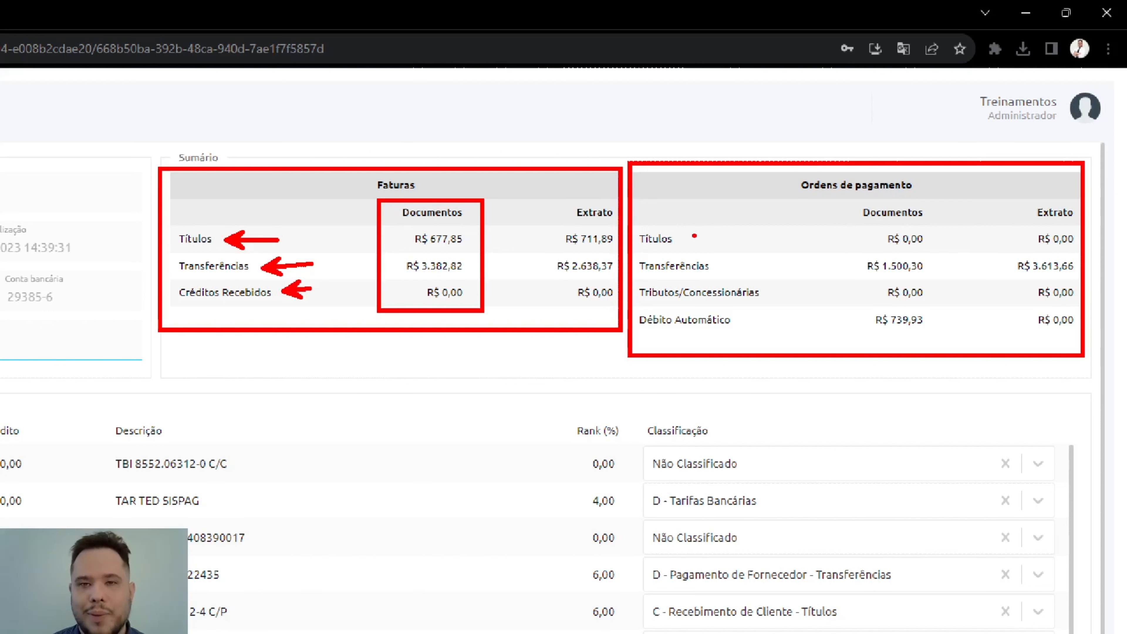
{"action": "left_click_drag", "start_coordinate": [695, 236], "coordinate": [721, 222]}
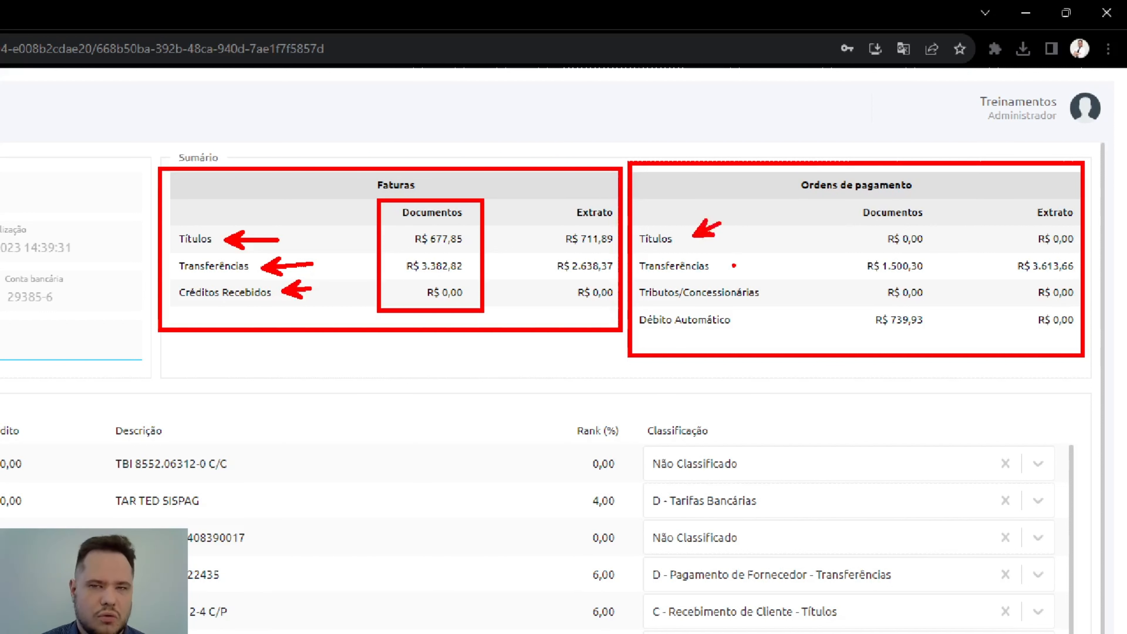
{"action": "left_click_drag", "start_coordinate": [735, 266], "coordinate": [762, 245]}
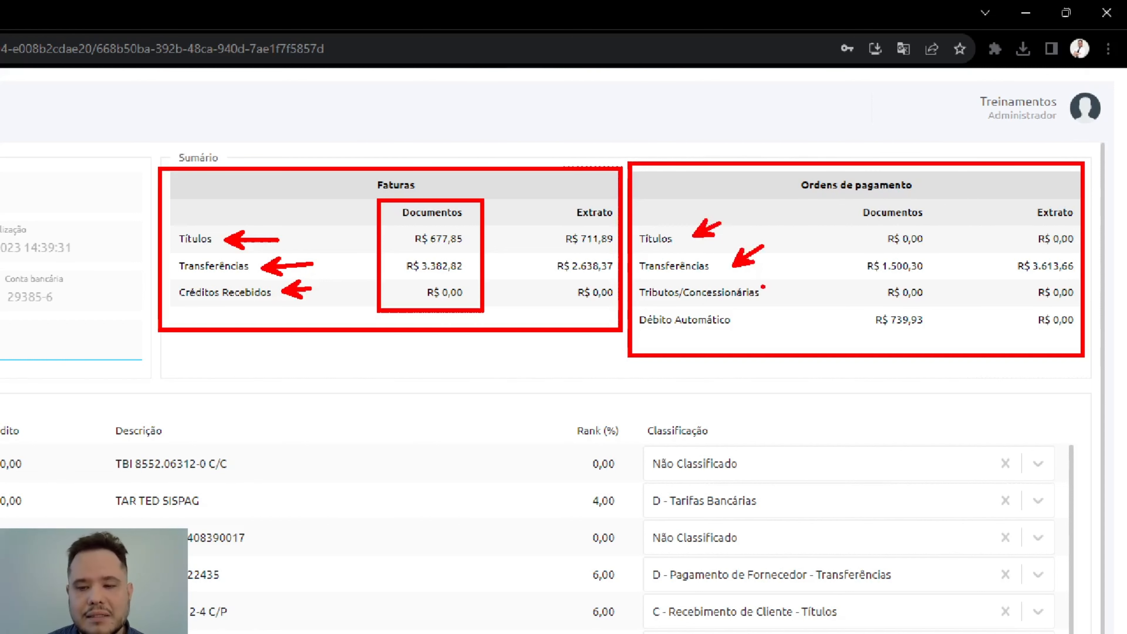
{"action": "left_click_drag", "start_coordinate": [780, 290], "coordinate": [798, 274]}
{"action": "left_click_drag", "start_coordinate": [763, 316], "coordinate": [787, 312]}
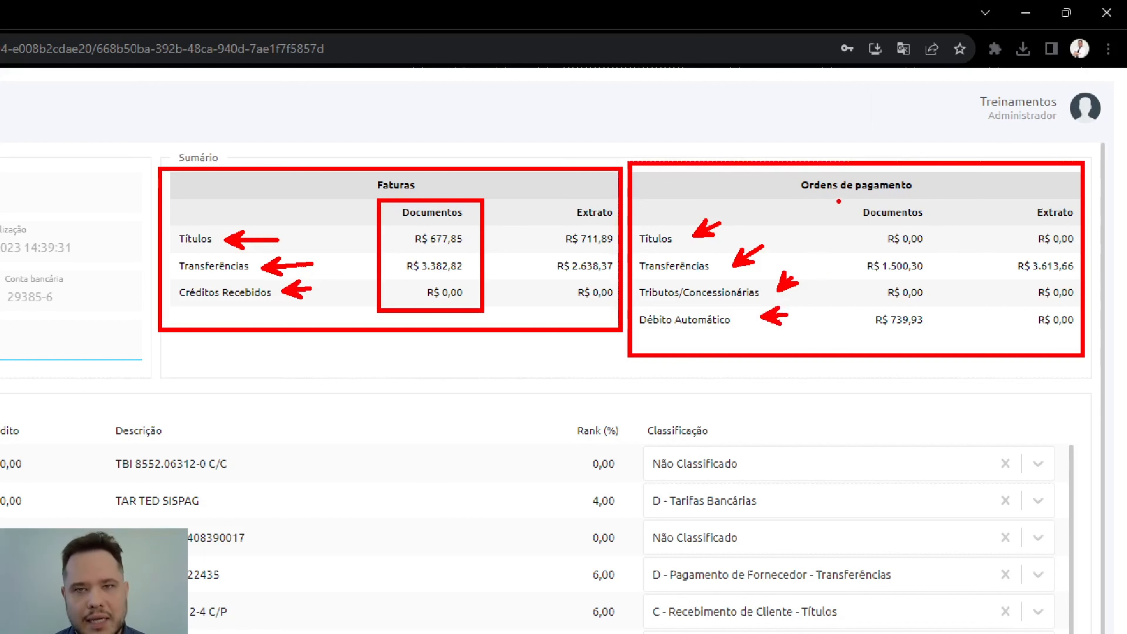
{"action": "left_click_drag", "start_coordinate": [847, 198], "coordinate": [942, 344]}
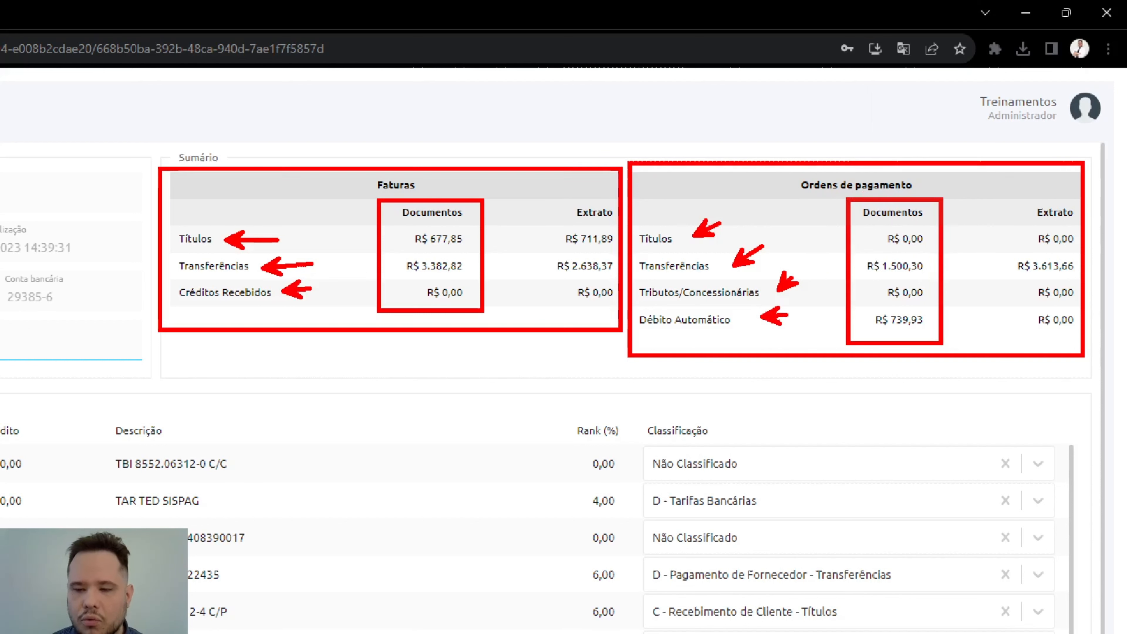
{"action": "left_click_drag", "start_coordinate": [526, 166], "coordinate": [556, 189]}
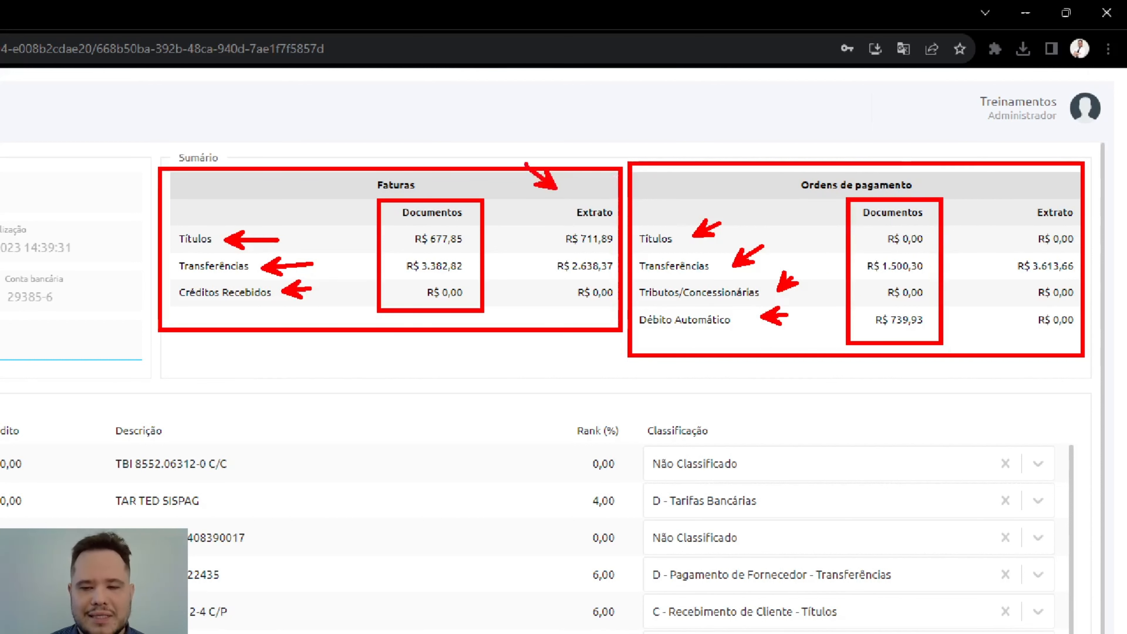
{"action": "left_click_drag", "start_coordinate": [1019, 166], "coordinate": [1027, 188]}
{"action": "left_click_drag", "start_coordinate": [1006, 179], "coordinate": [1027, 188]}
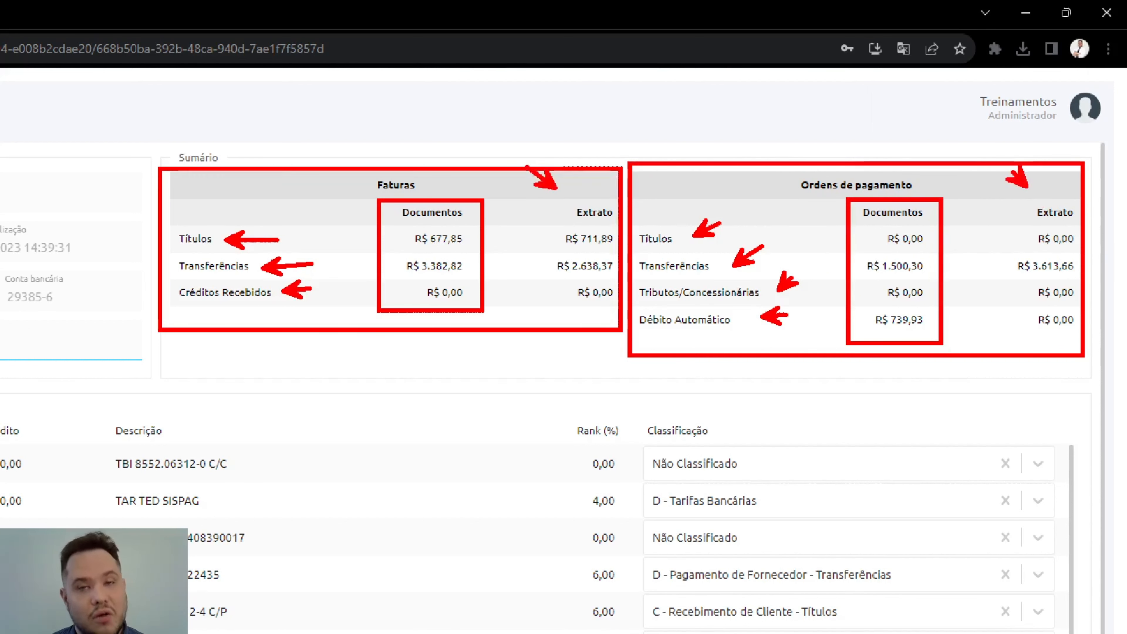
{"action": "key", "text": "Escape"}
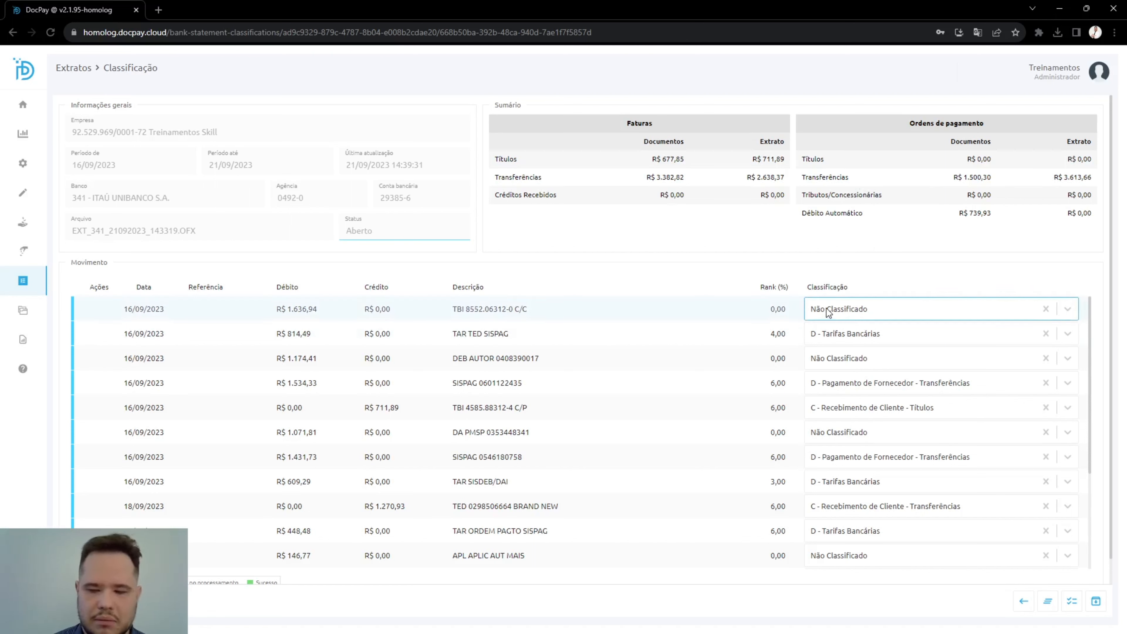
Step: Classify the first movement, the R$ 1.636,94 TBI debit of 16/09/2023, as "D - Pagamento de Fornecedor - Títulos"
{"action": "left_click", "coordinate": [842, 311]}
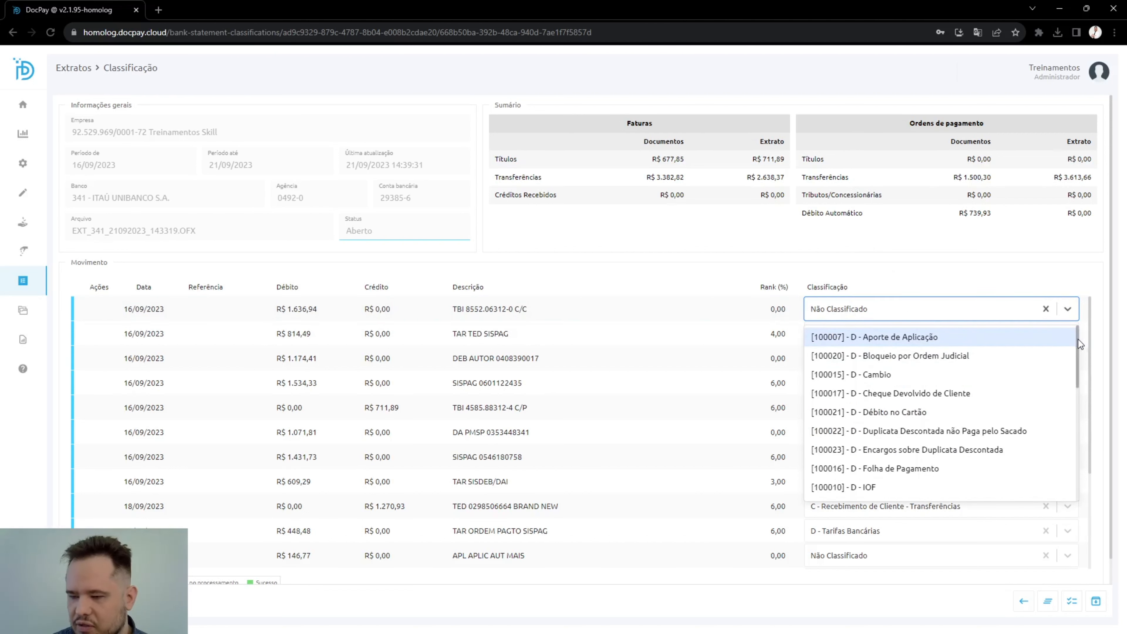
{"action": "left_click_drag", "start_coordinate": [1079, 346], "coordinate": [1080, 409]}
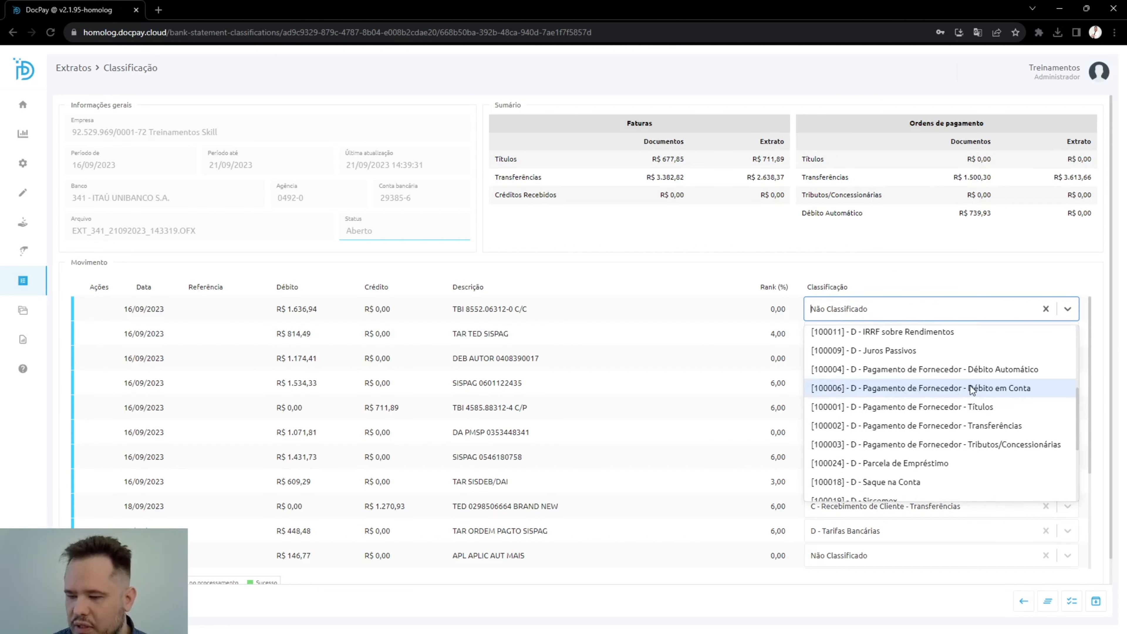
{"action": "left_click", "coordinate": [903, 407]}
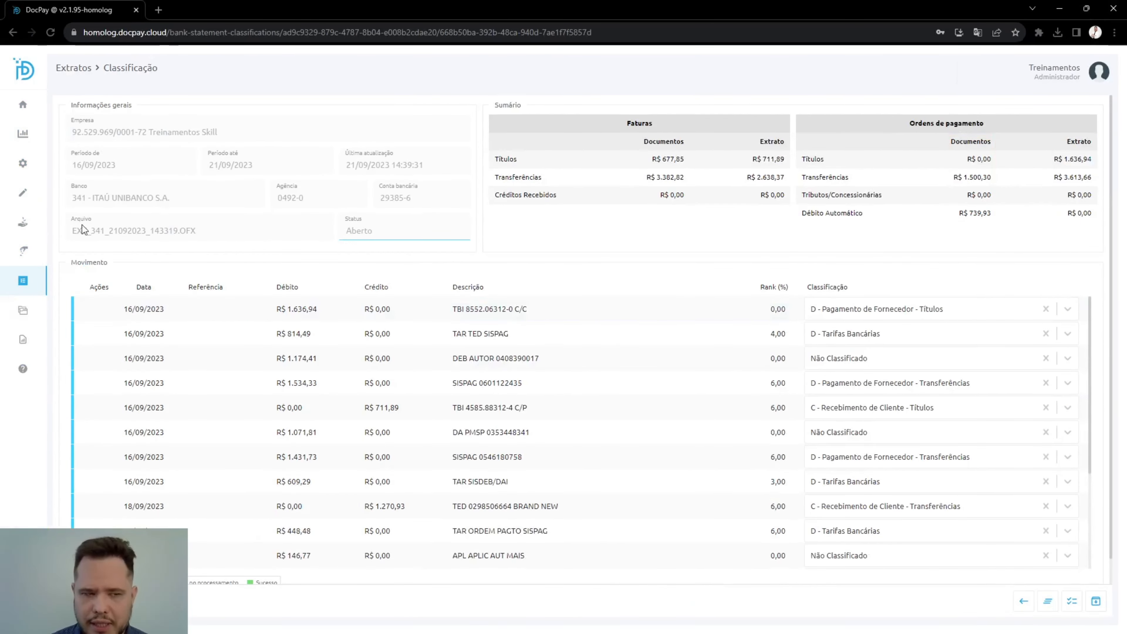
Step: Show the settled (Liquidada) invoices in the accounts receivable invoice management
{"action": "left_click", "coordinate": [62, 222]}
{"action": "left_click", "coordinate": [106, 245]}
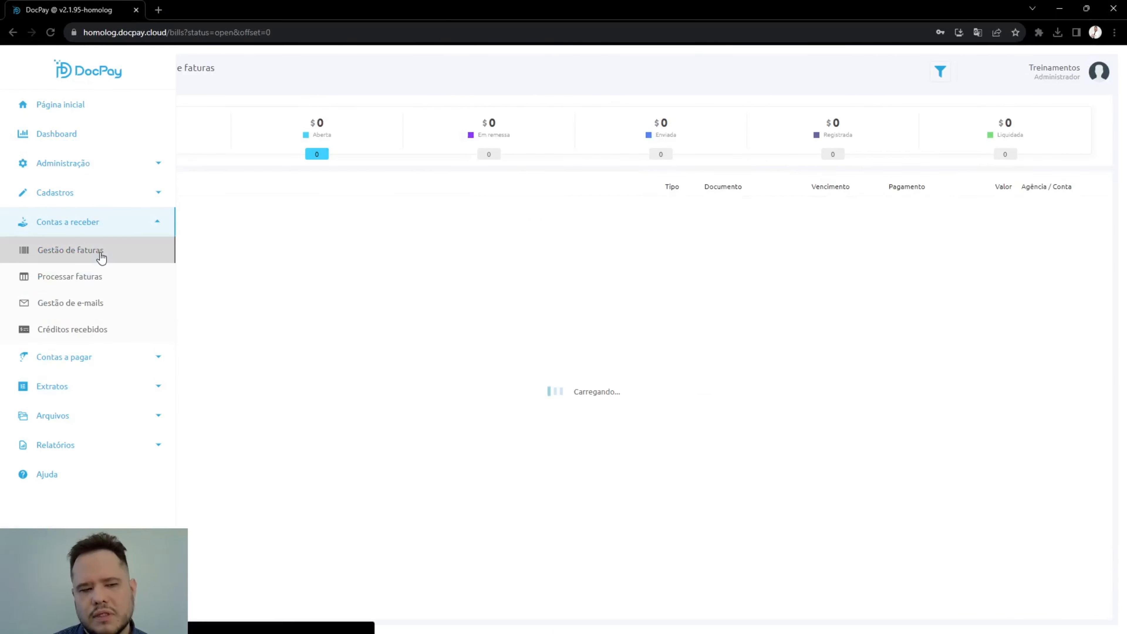
{"action": "left_click", "coordinate": [1024, 145]}
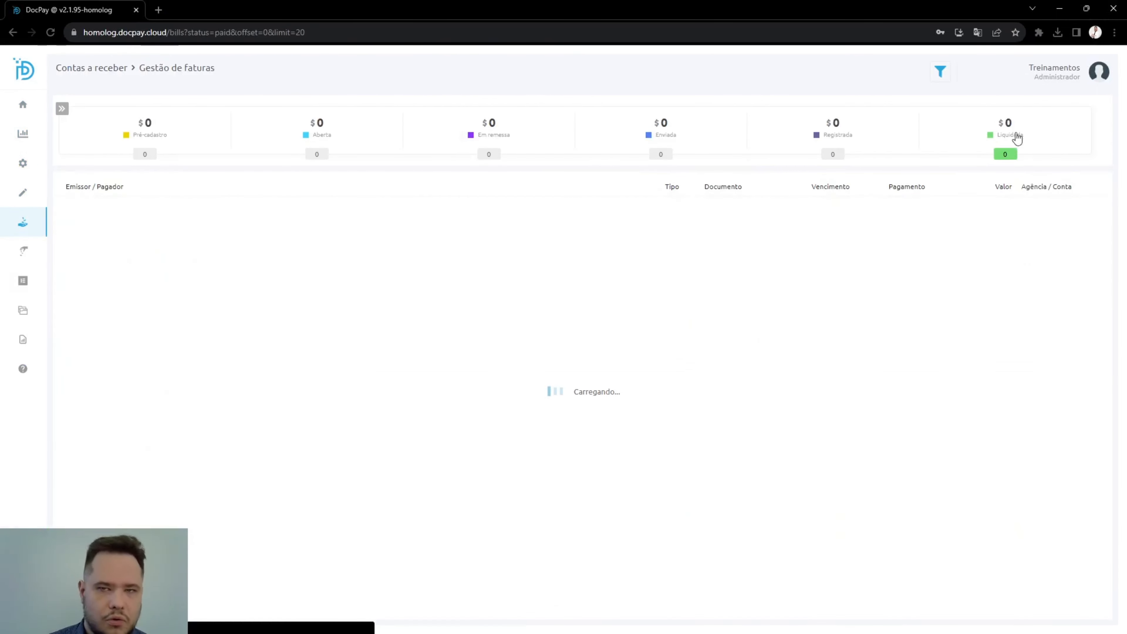
Step: Show the closed (Fechada) payment orders in the accounts payable payment order management
{"action": "mouse_move", "coordinate": [22, 219]}
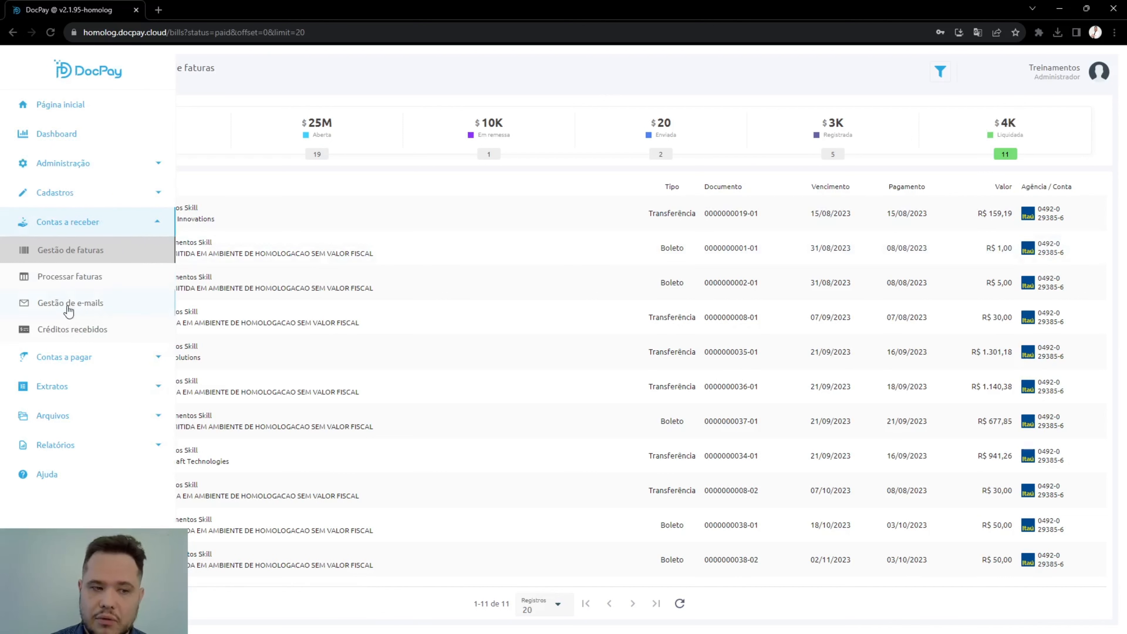
{"action": "left_click", "coordinate": [76, 356]}
{"action": "left_click", "coordinate": [101, 289]}
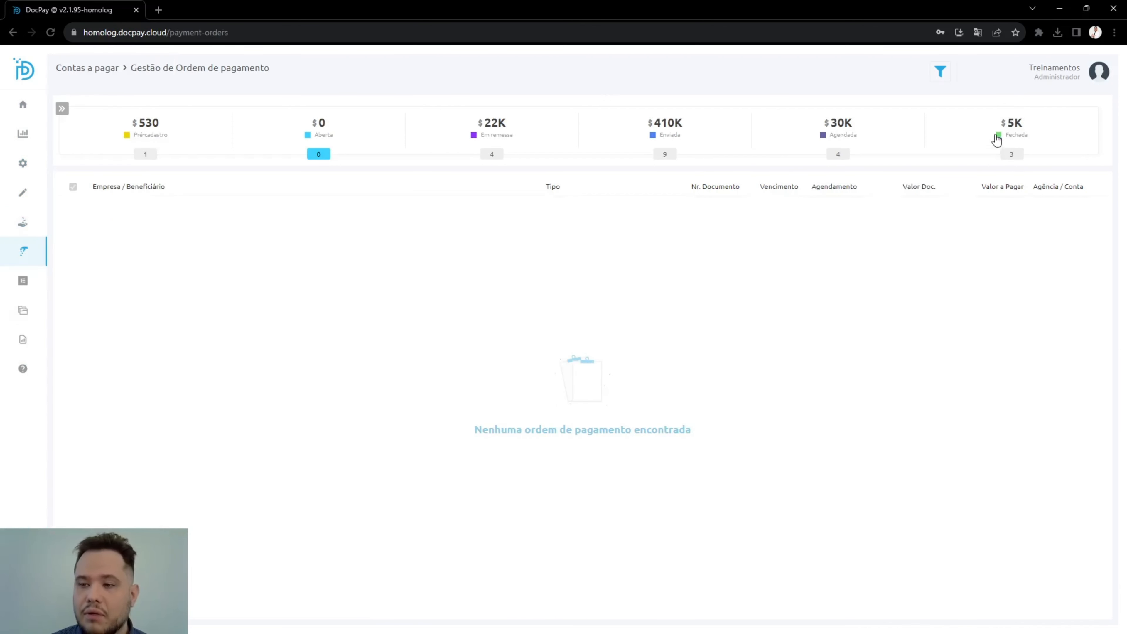
{"action": "left_click", "coordinate": [1004, 127]}
Step: Return to the statement classification and open the statement EXT_341_21092023_143319.OFX
{"action": "mouse_move", "coordinate": [74, 163]}
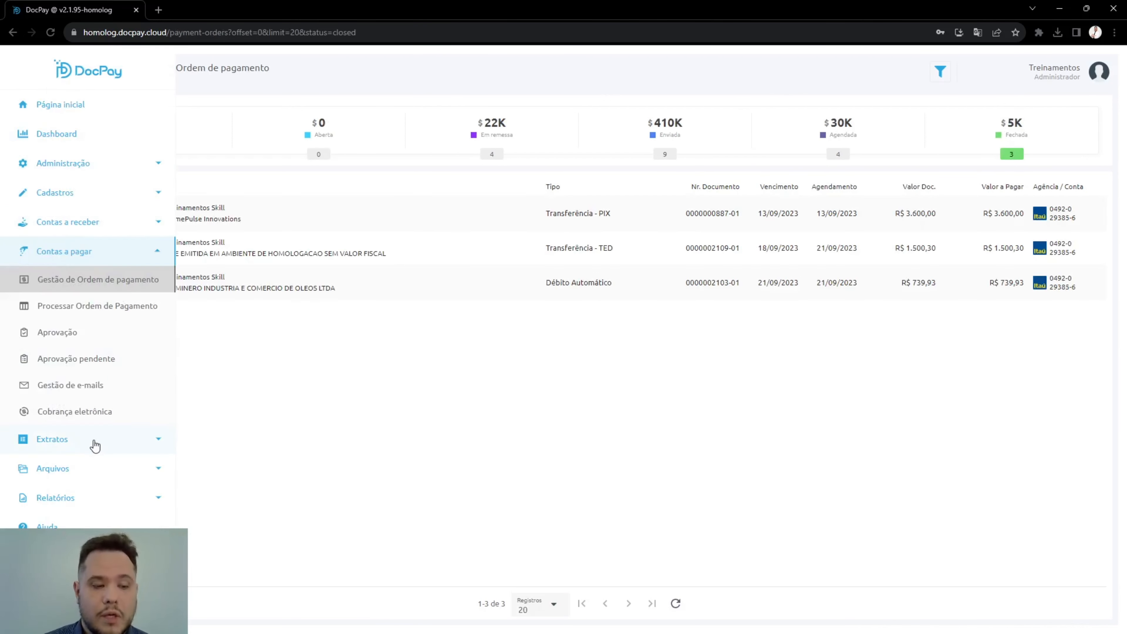
{"action": "left_click", "coordinate": [88, 439]}
{"action": "left_click", "coordinate": [67, 337]}
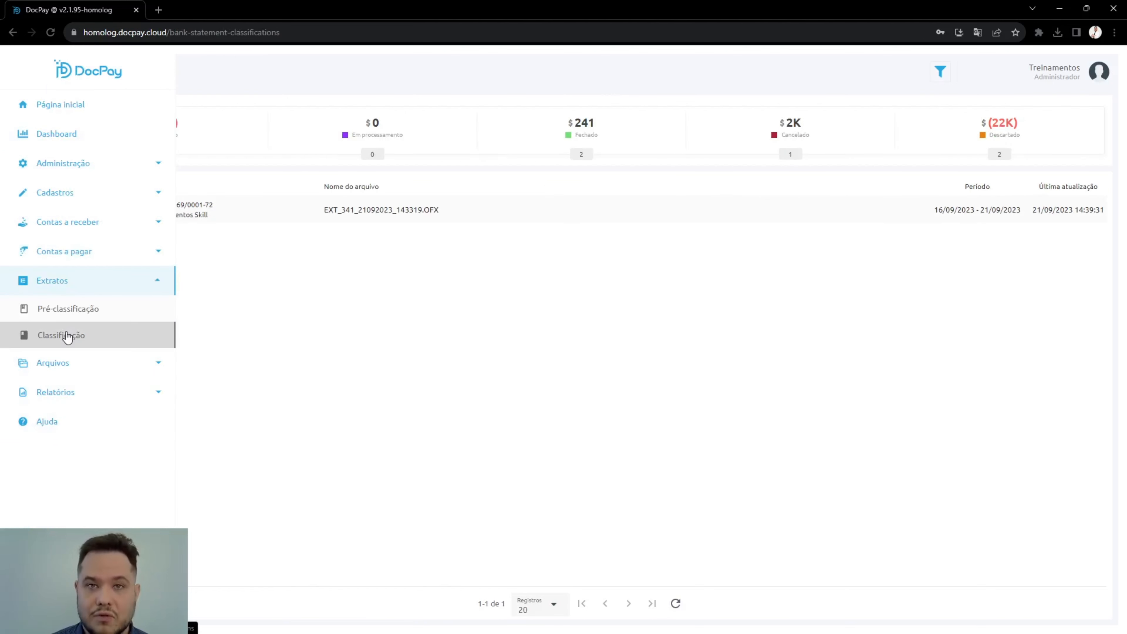
{"action": "left_click", "coordinate": [305, 213]}
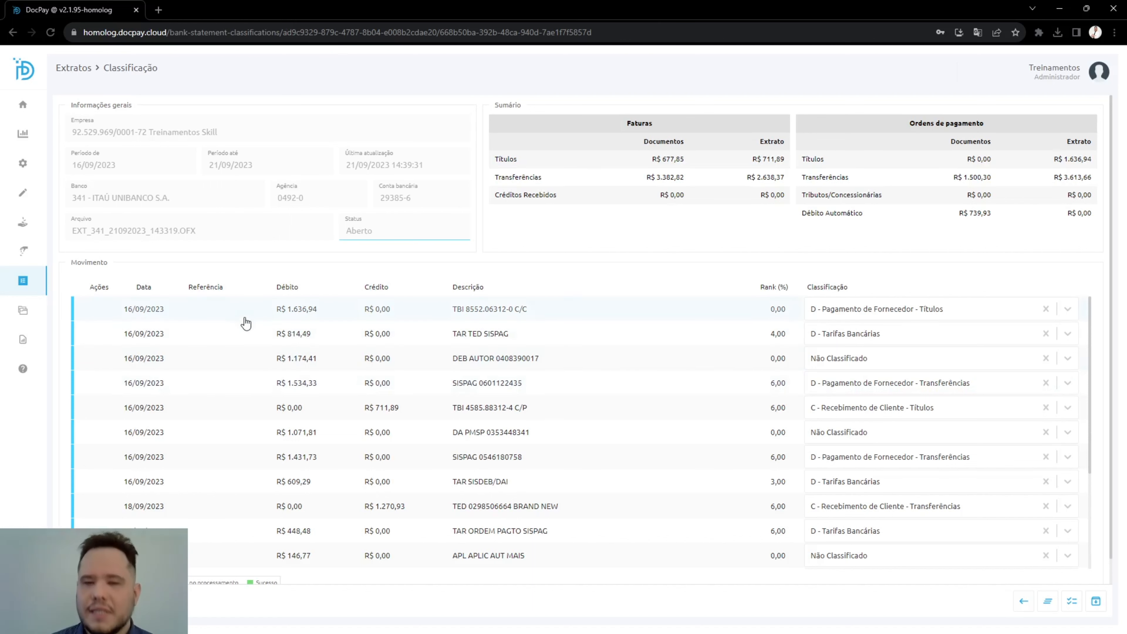
Step: View the statement pre-classification rules and reopen the open statement EXT_341_21092023_143319.OFX in the classification
{"action": "mouse_move", "coordinate": [27, 296]}
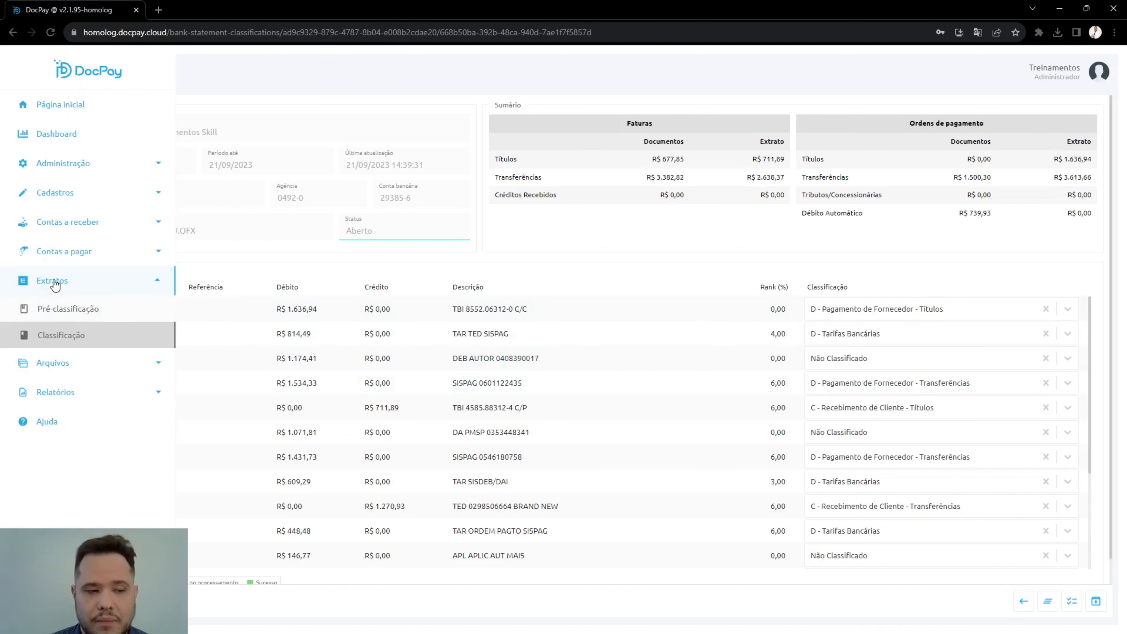
{"action": "left_click", "coordinate": [61, 306]}
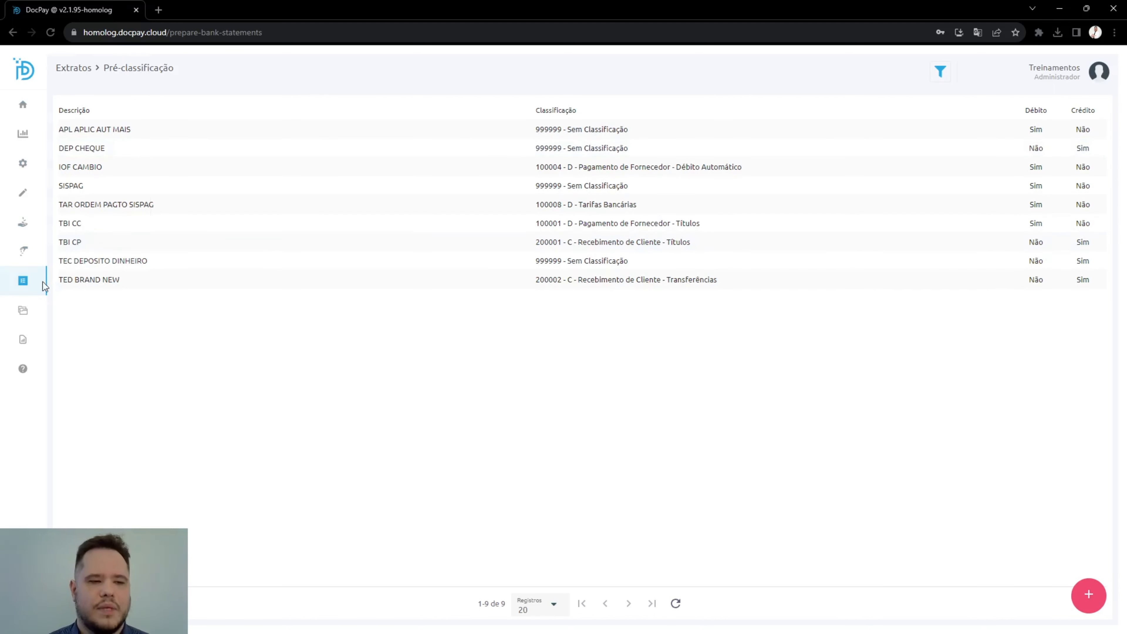
{"action": "left_click", "coordinate": [38, 337]}
{"action": "left_click", "coordinate": [252, 205]}
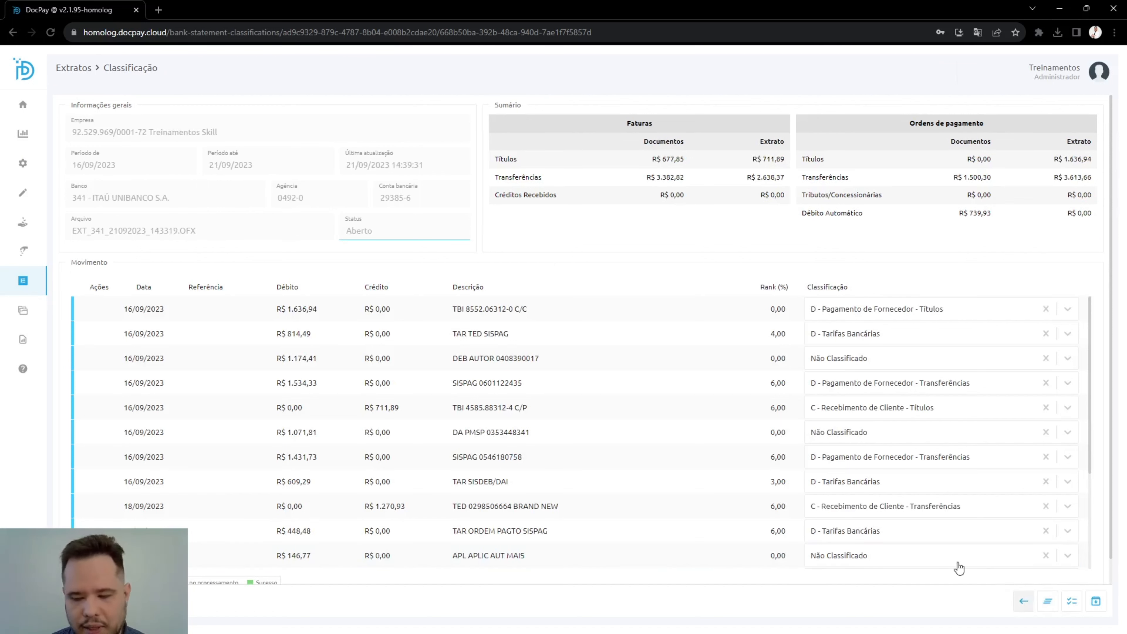
Step: Return to the statement list and show the Em processamento statements, followed by the Fechado ones
{"action": "left_click", "coordinate": [1022, 605]}
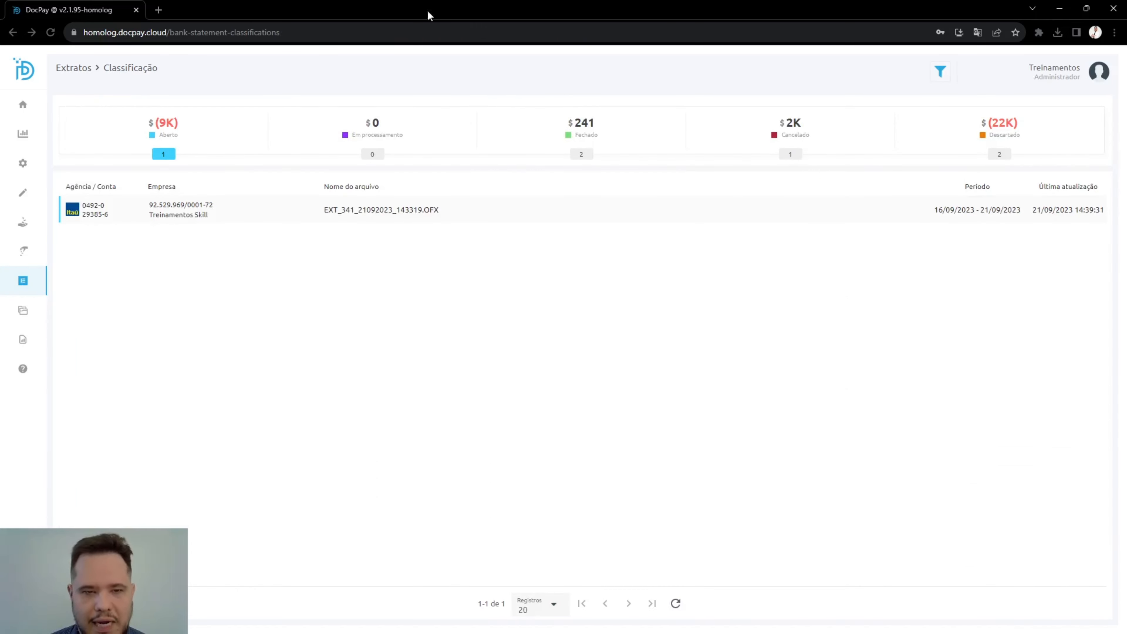
{"action": "left_click", "coordinate": [390, 133]}
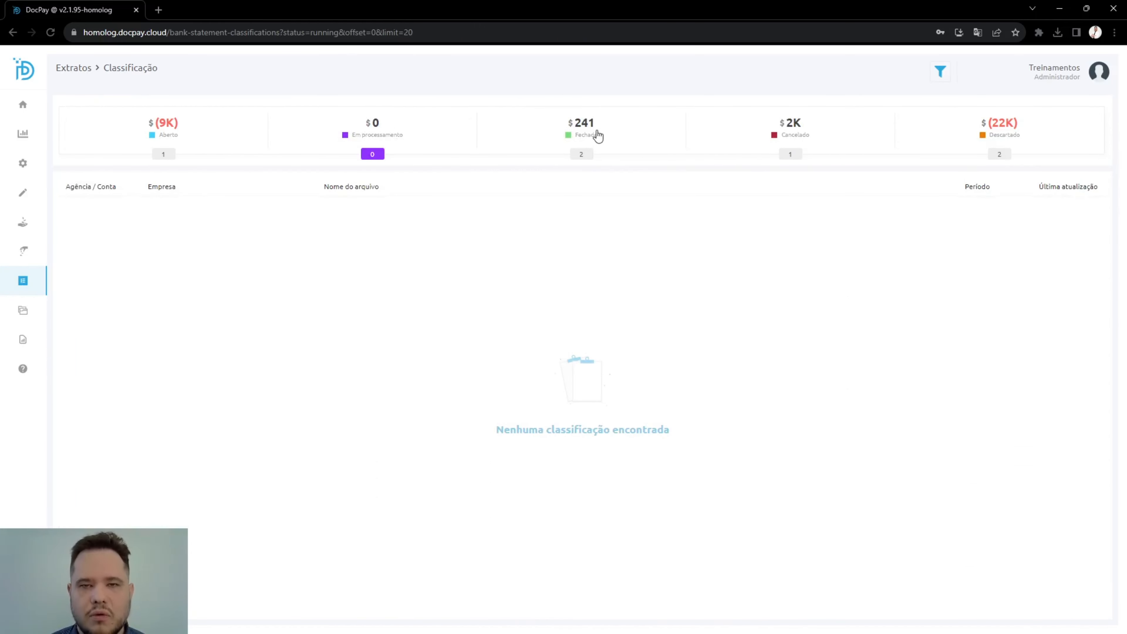
{"action": "mouse_move", "coordinate": [598, 135]}
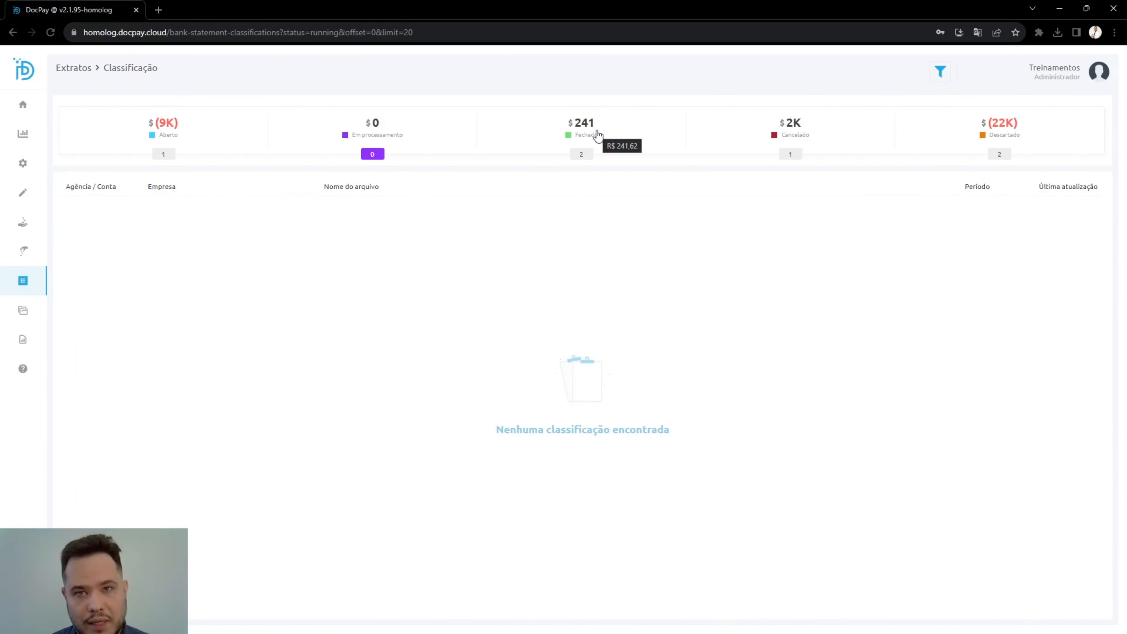
{"action": "left_click", "coordinate": [597, 134]}
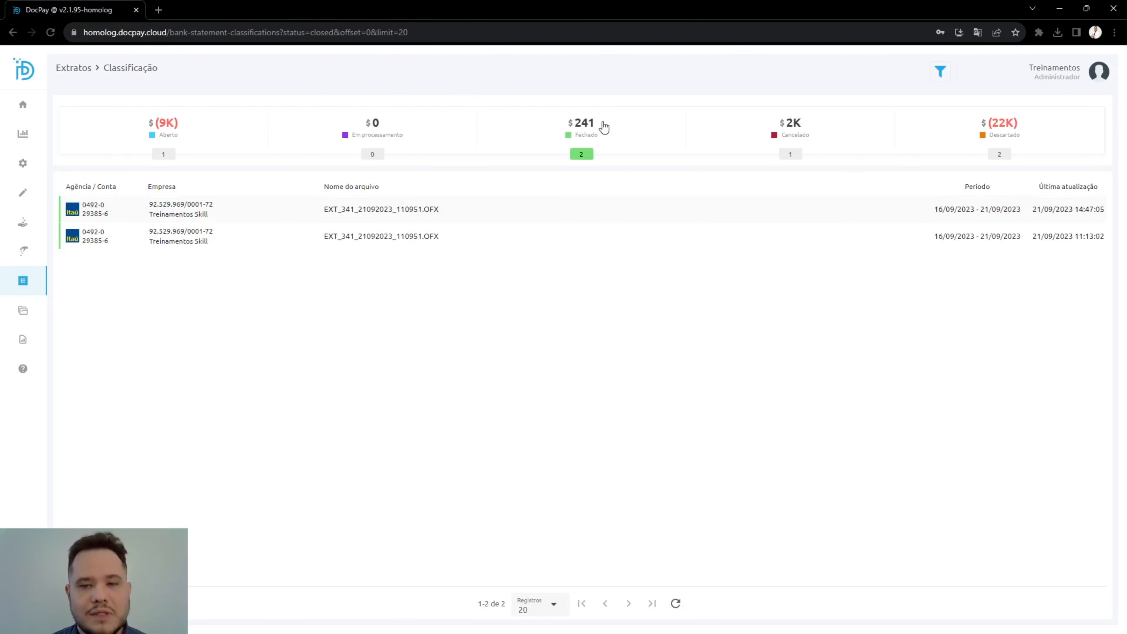
{"action": "mouse_move", "coordinate": [604, 124]}
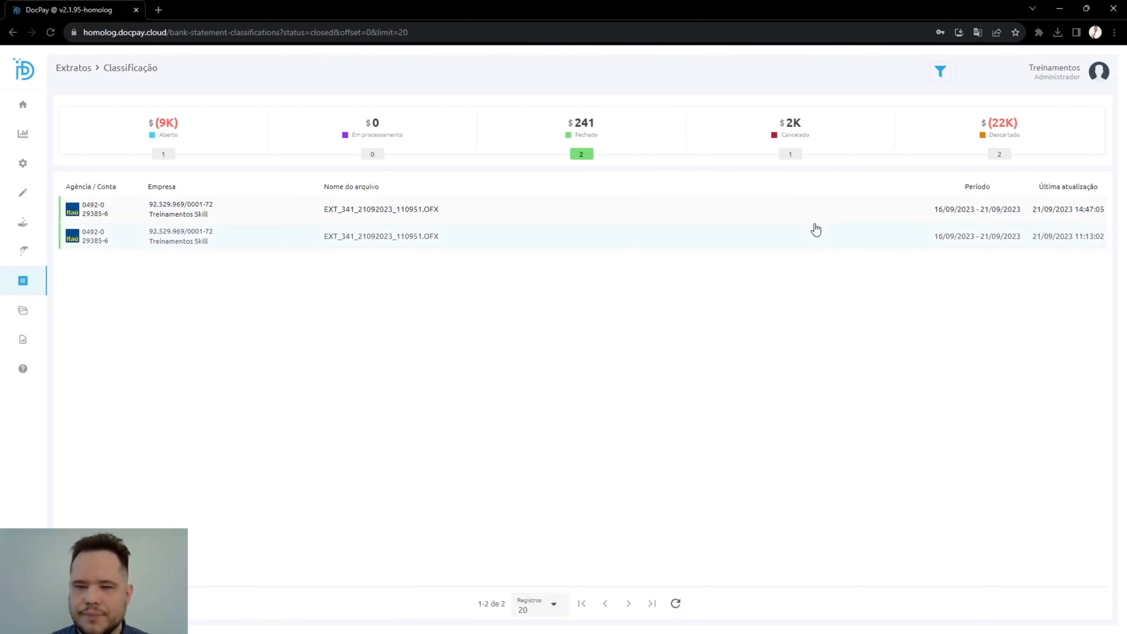
Step: Switch to SAP Business One and close the external bank statement processing window
{"action": "key", "text": "alt+Tab"}
{"action": "key", "text": "alt+Tab"}
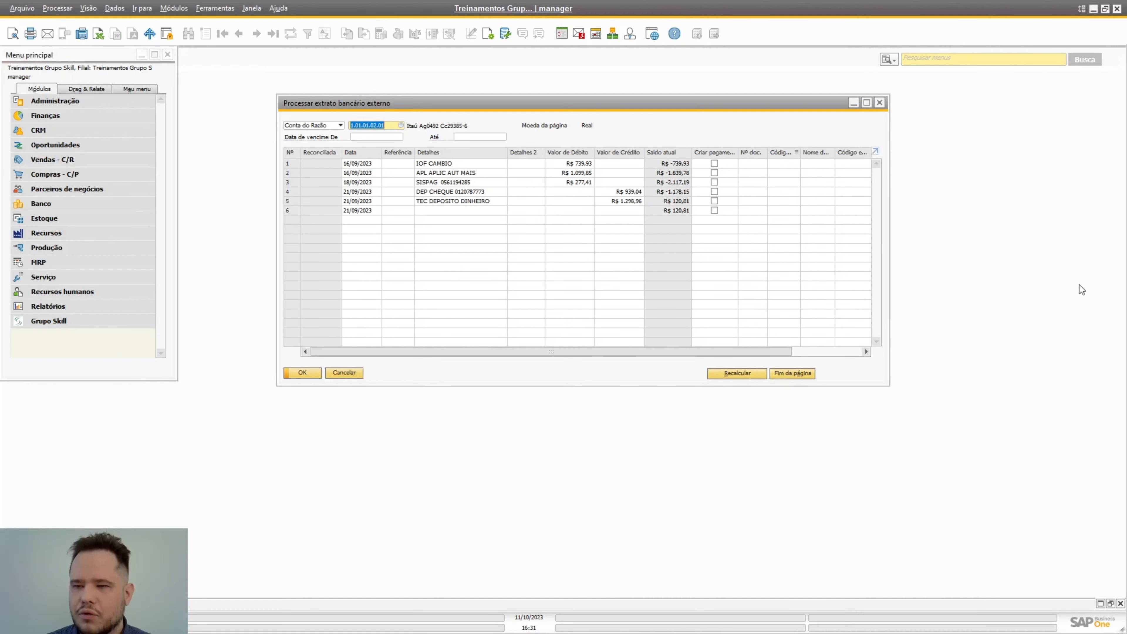
{"action": "left_click", "coordinate": [880, 103]}
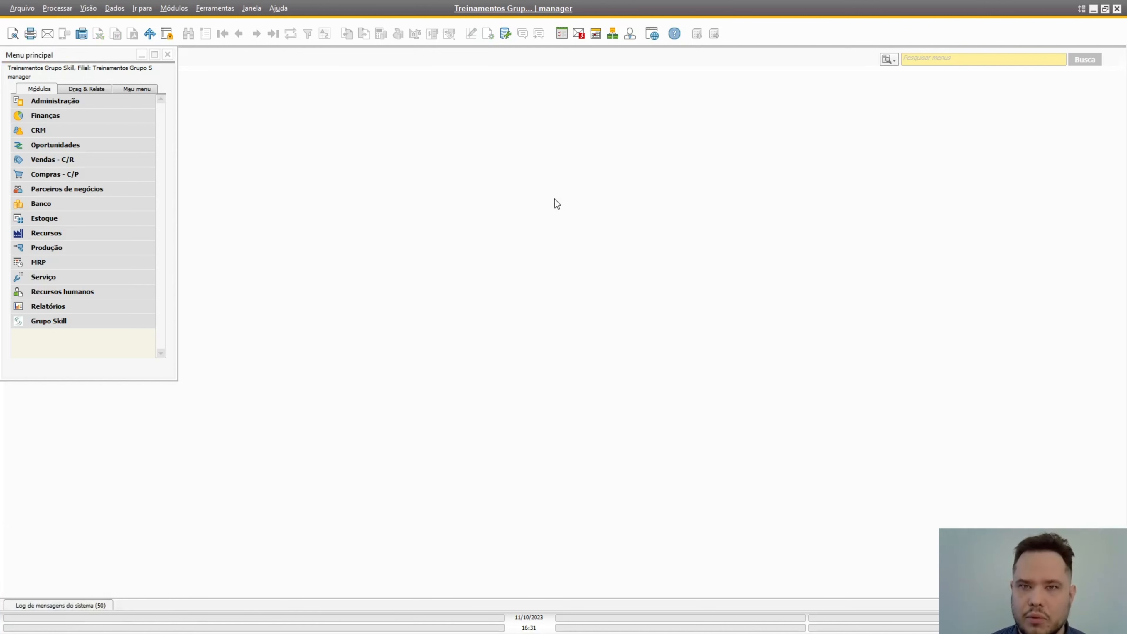
Step: Open the DocPay integration configuration of Grupo Skill and show the debit entries of its Extrato Bancário classifications
{"action": "left_click", "coordinate": [77, 323]}
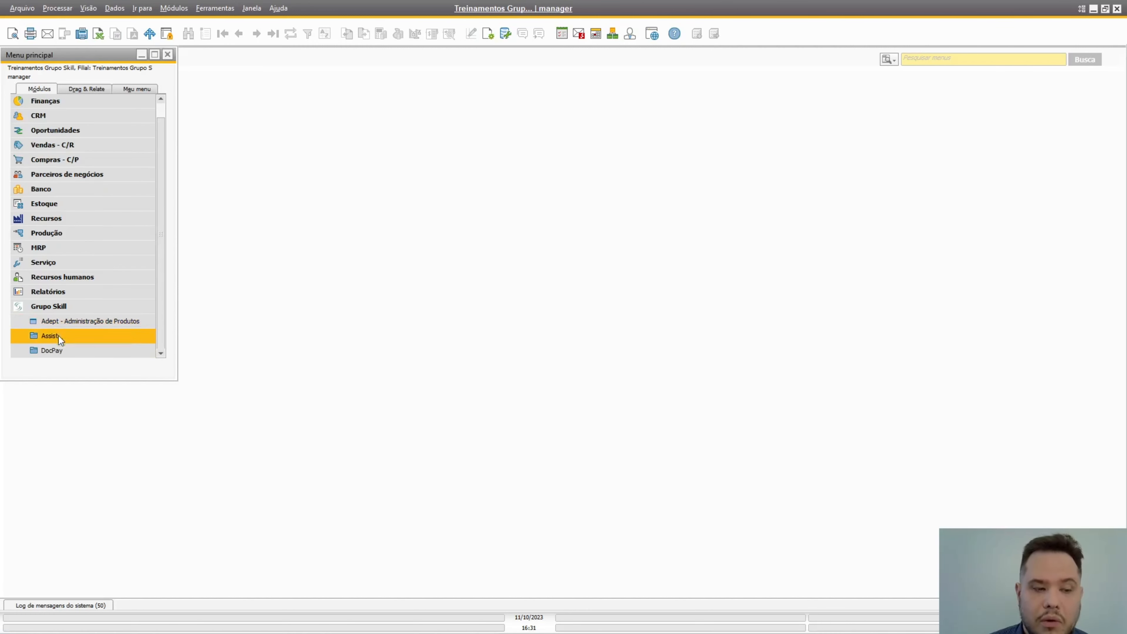
{"action": "left_click", "coordinate": [58, 350]}
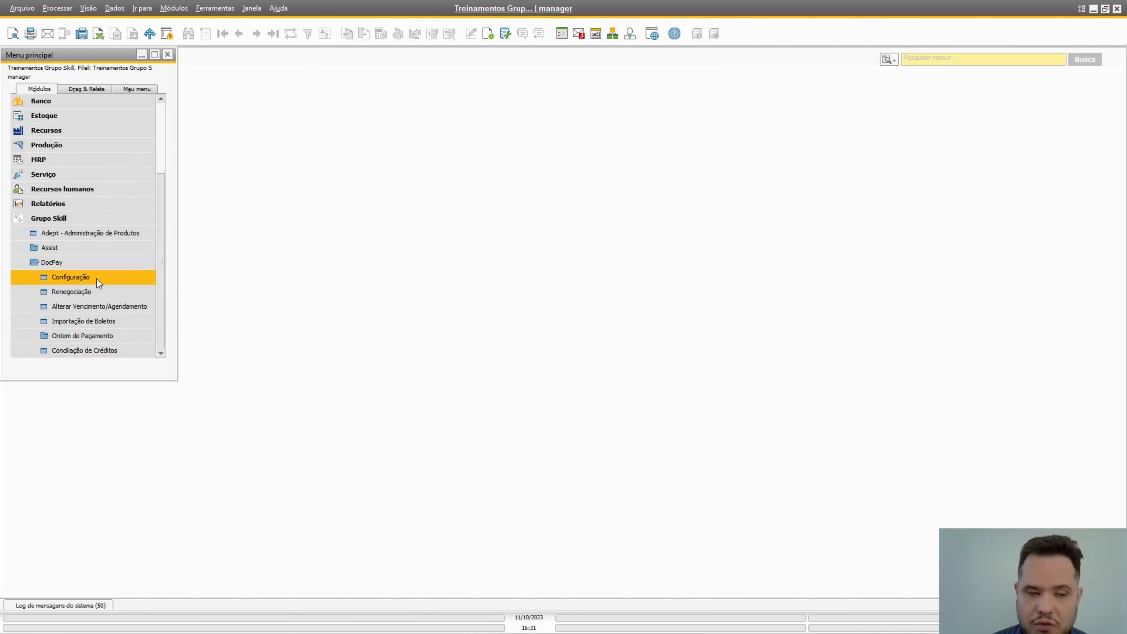
{"action": "left_click", "coordinate": [97, 278]}
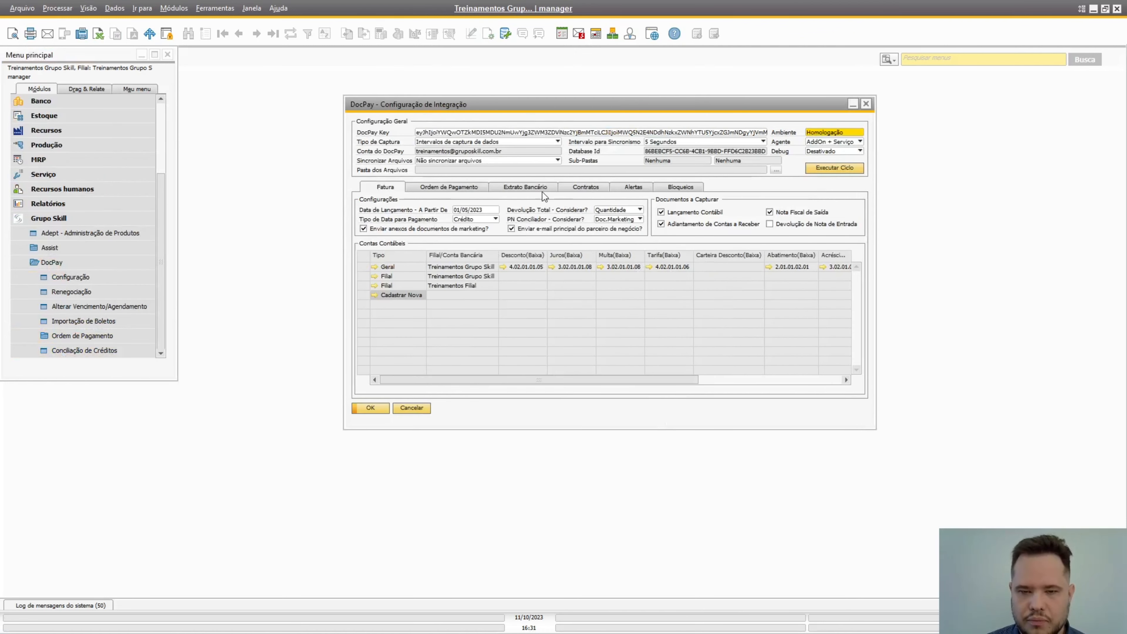
{"action": "left_click", "coordinate": [544, 194]}
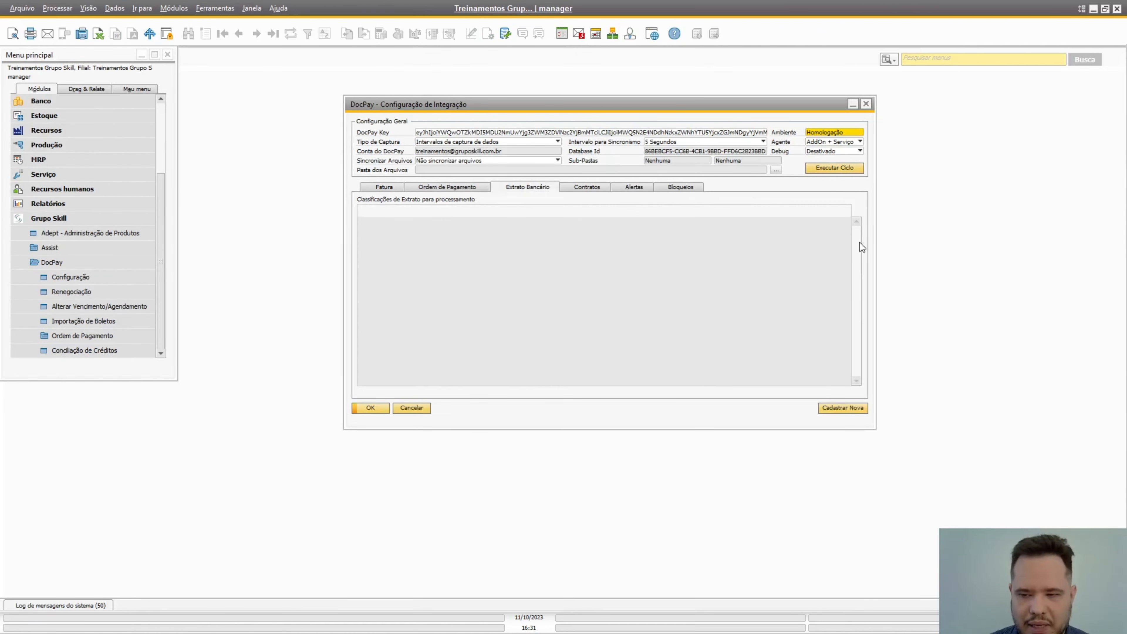
{"action": "left_click_drag", "start_coordinate": [856, 240], "coordinate": [860, 340]}
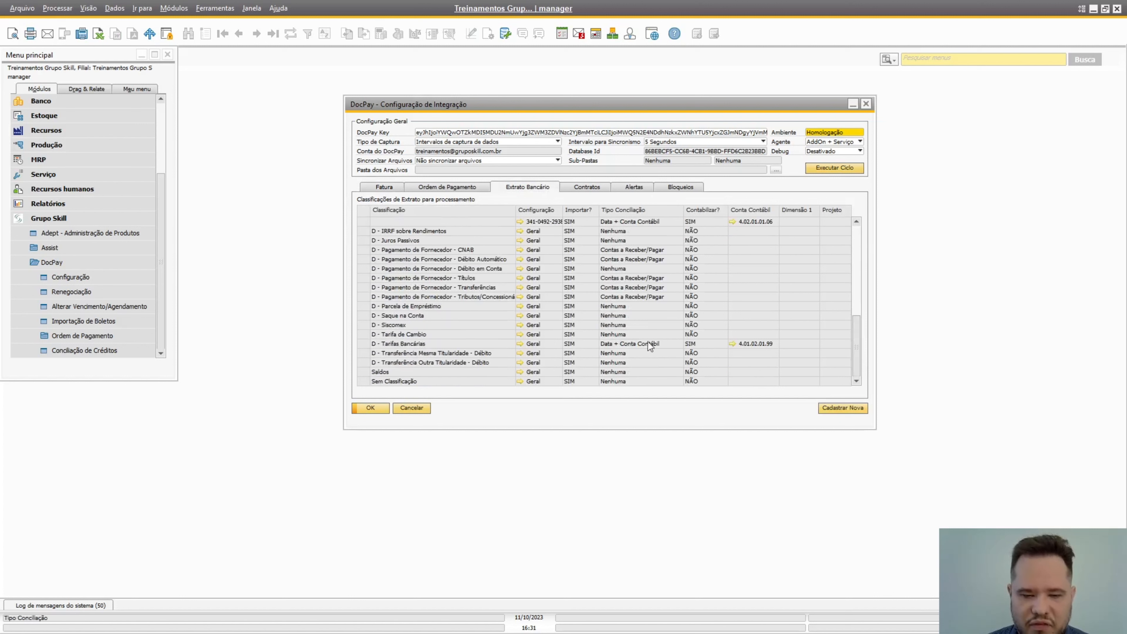
Step: Open the details of the D - Tarifas Bancárias classification and view its Importar? options
{"action": "left_click", "coordinate": [361, 344]}
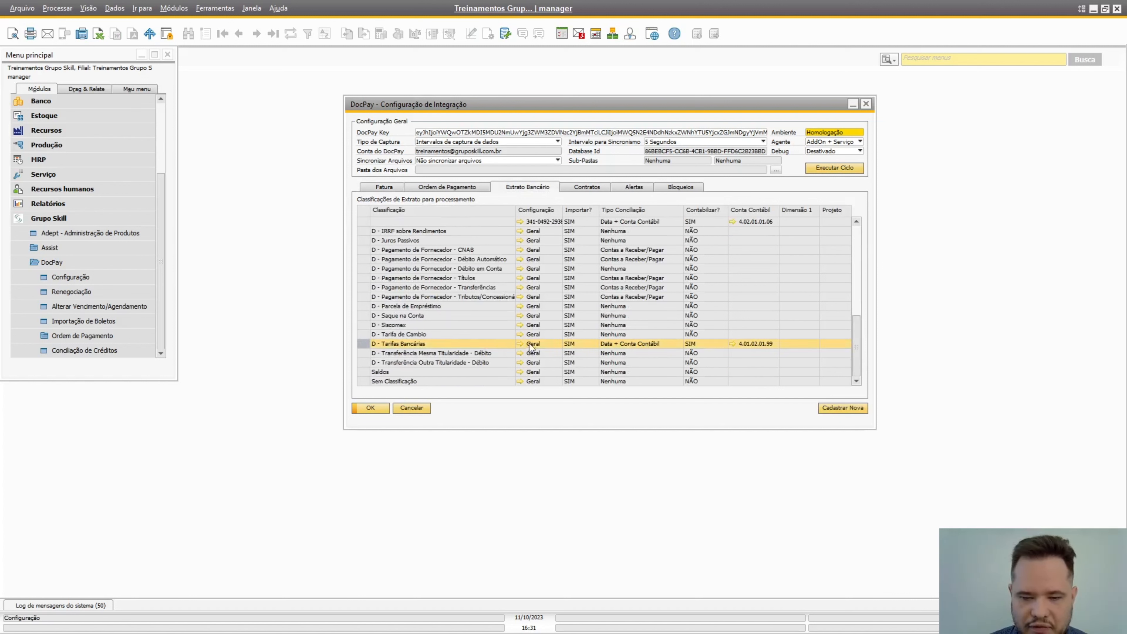
{"action": "left_click", "coordinate": [519, 346]}
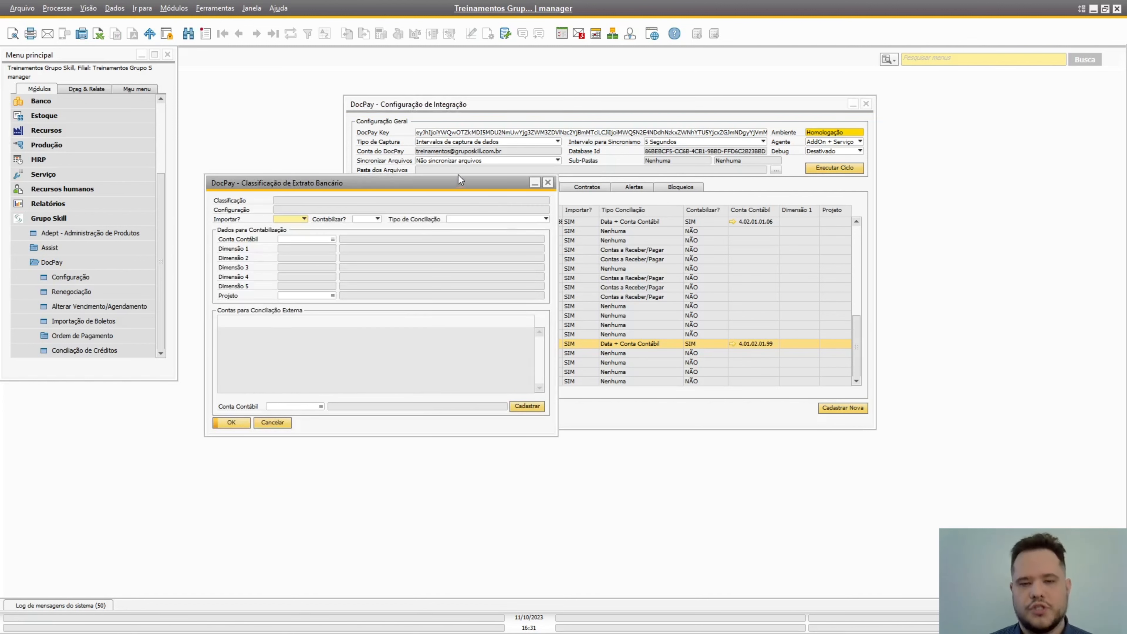
{"action": "left_click_drag", "start_coordinate": [464, 184], "coordinate": [637, 142]}
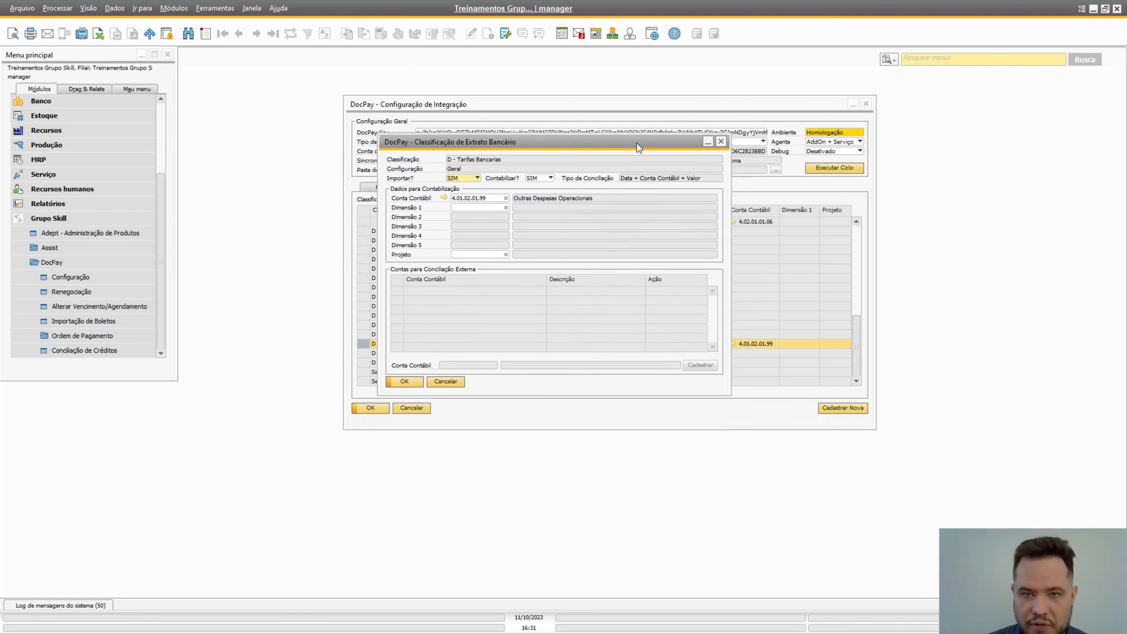
{"action": "left_click", "coordinate": [472, 177]}
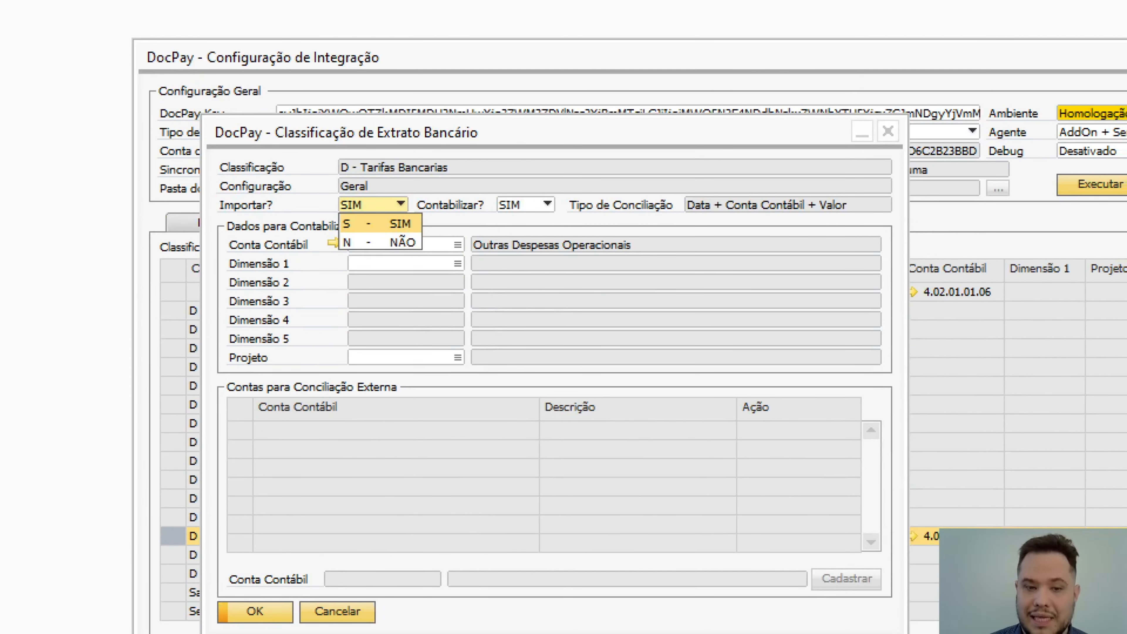
{"action": "left_click_drag", "start_coordinate": [464, 169], "coordinate": [517, 150]}
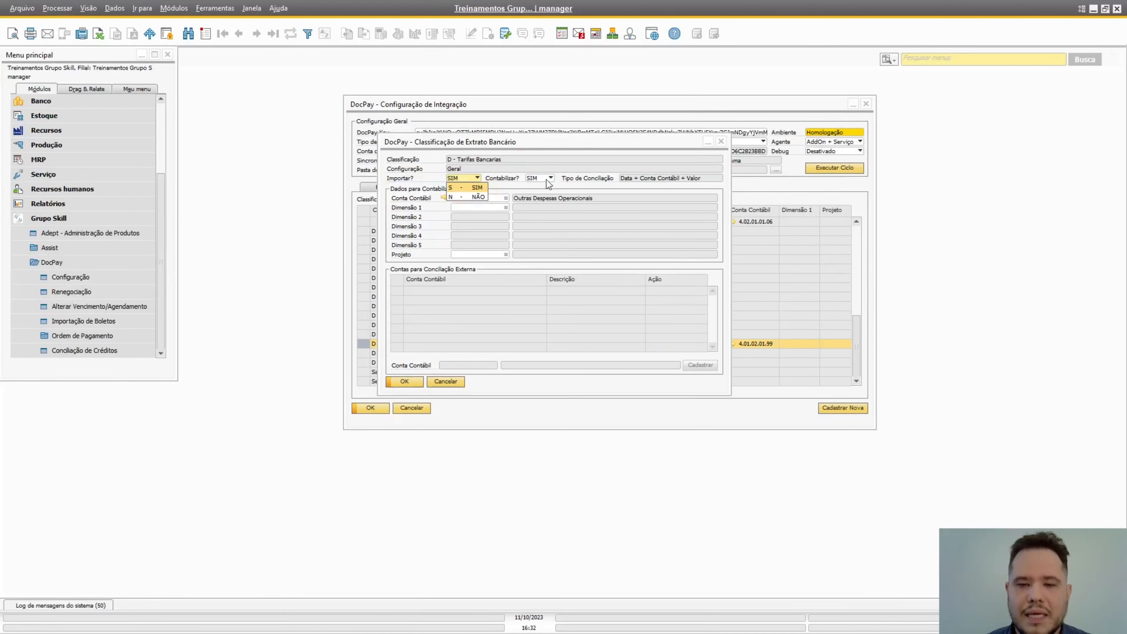
{"action": "left_click", "coordinate": [551, 226]}
Step: Set Contabilizar? to NÃO for D - Tarifas Bancárias and activate the Conta Contábil entry under Contas para Conciliação Externa
{"action": "left_click", "coordinate": [546, 178]}
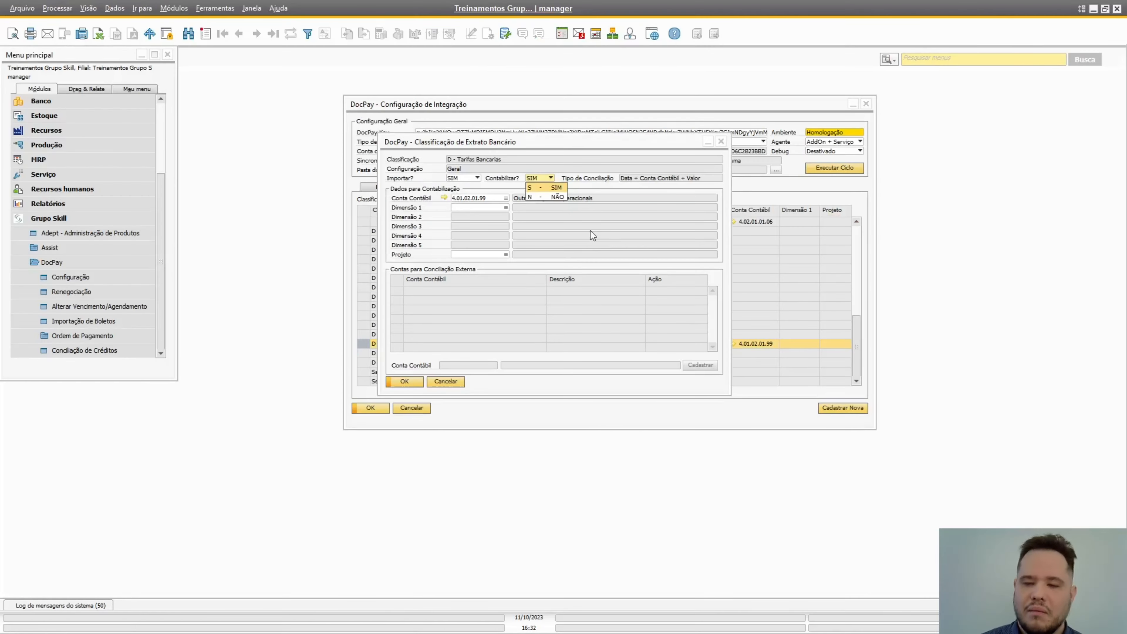
{"action": "left_click", "coordinate": [548, 195]}
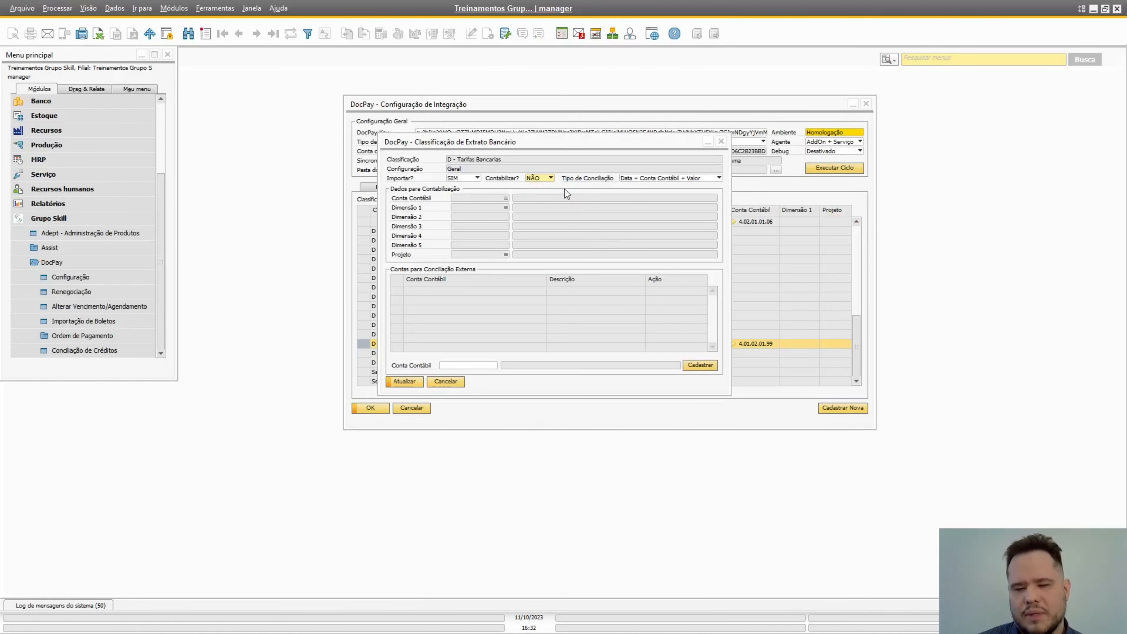
{"action": "left_click", "coordinate": [479, 364]}
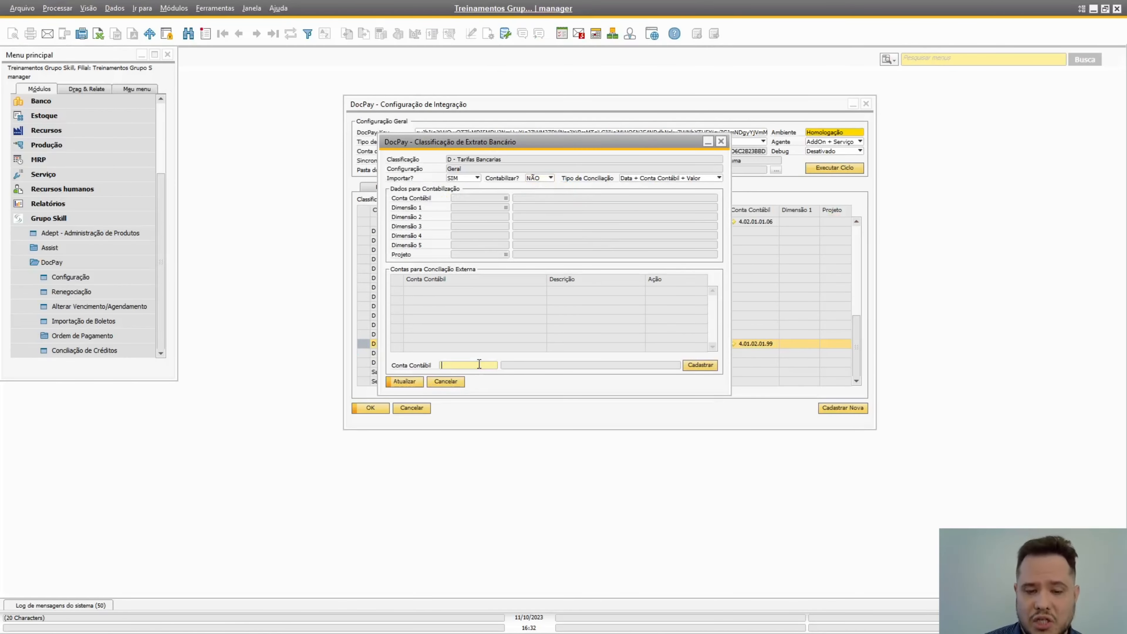
Step: Examine the Tipo de Conciliação options and close the D - Tarifas Bancárias classification without saving
{"action": "left_click", "coordinate": [661, 180]}
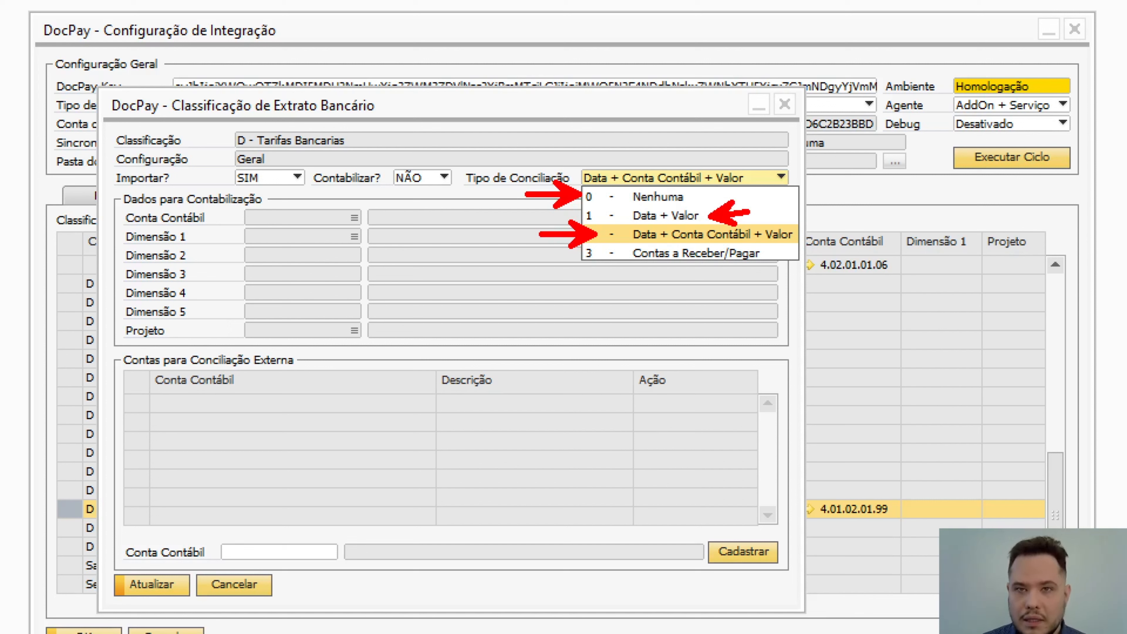
{"action": "mouse_move", "coordinate": [110, 343]}
{"action": "left_mouse_down"}
{"action": "mouse_move", "coordinate": [683, 588]}
{"action": "mouse_move", "coordinate": [787, 587]}
{"action": "left_mouse_up"}
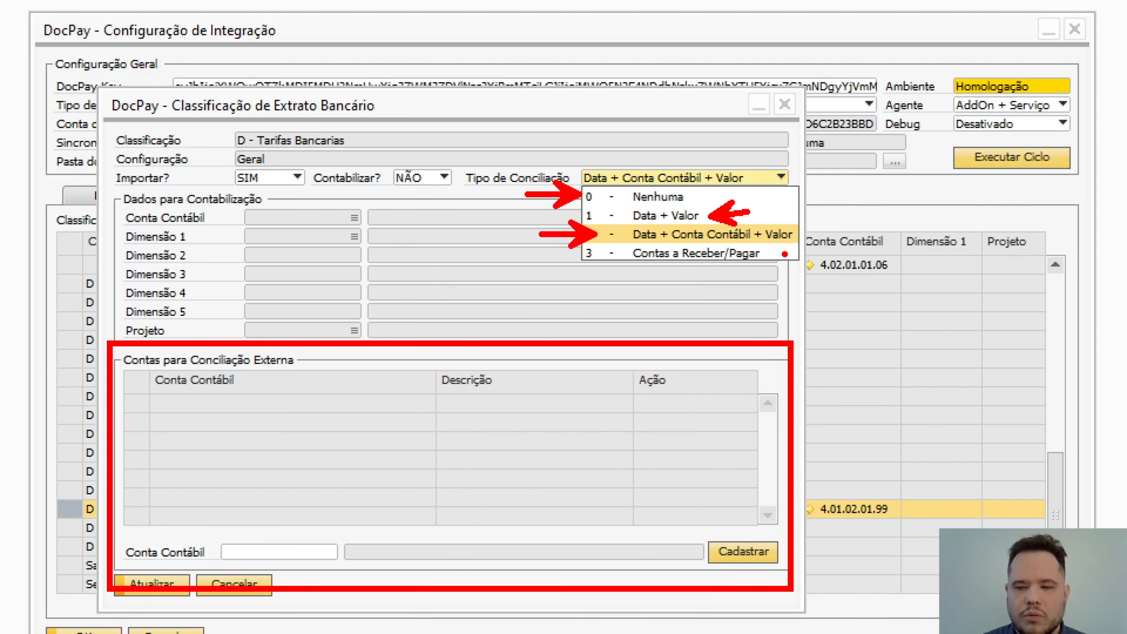
{"action": "left_click_drag", "start_coordinate": [785, 254], "coordinate": [818, 255]}
{"action": "key", "text": "Escape"}
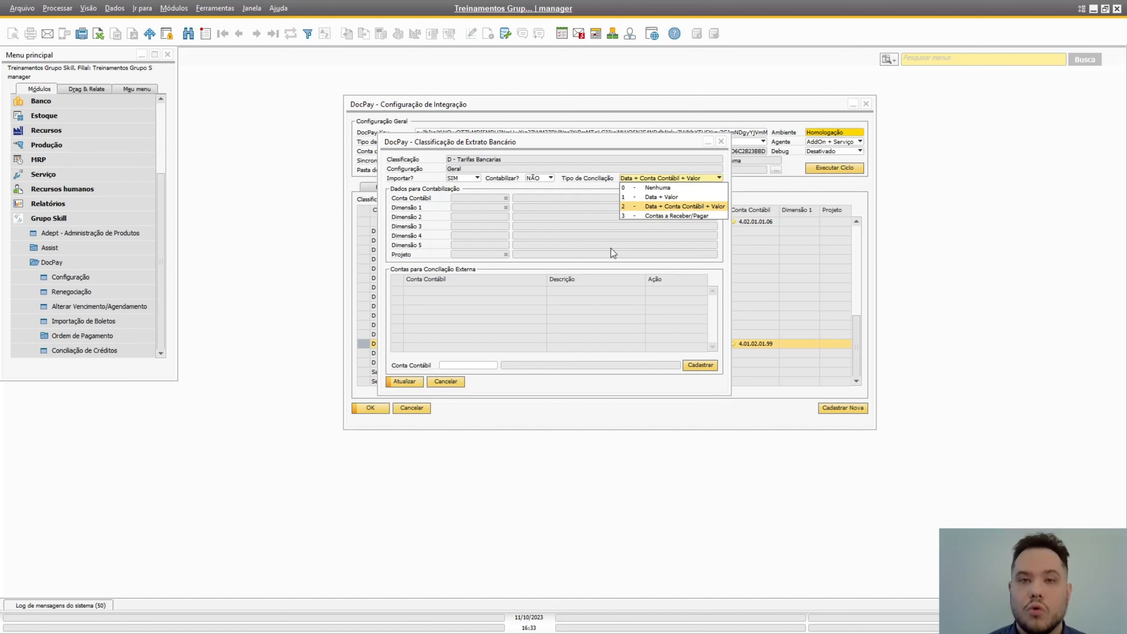
{"action": "left_click", "coordinate": [721, 141]}
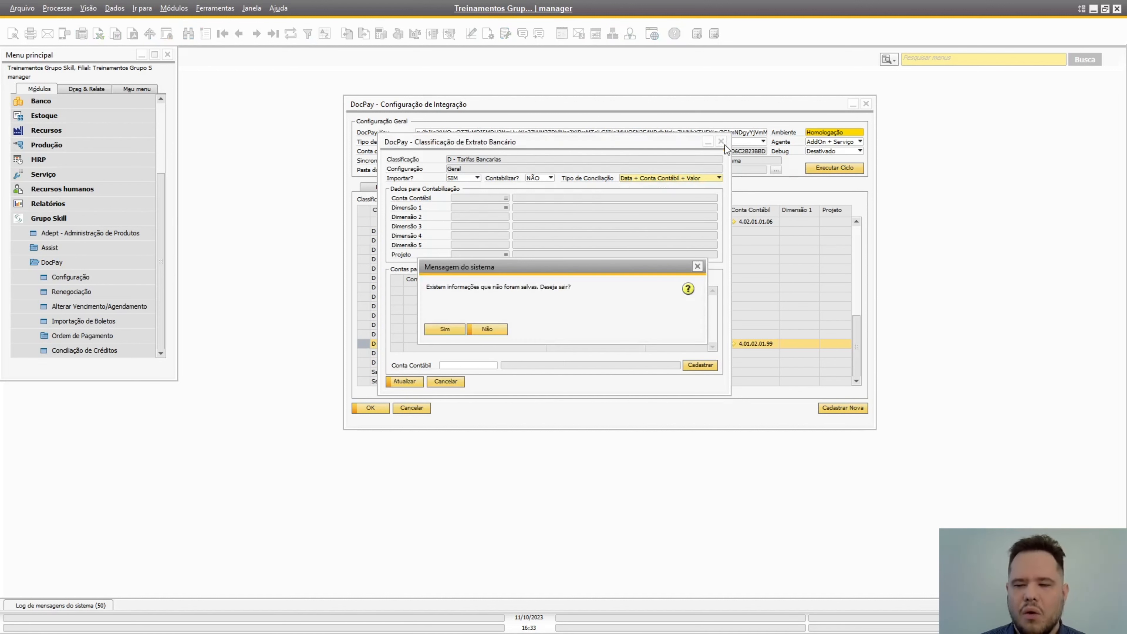
{"action": "left_click", "coordinate": [449, 332]}
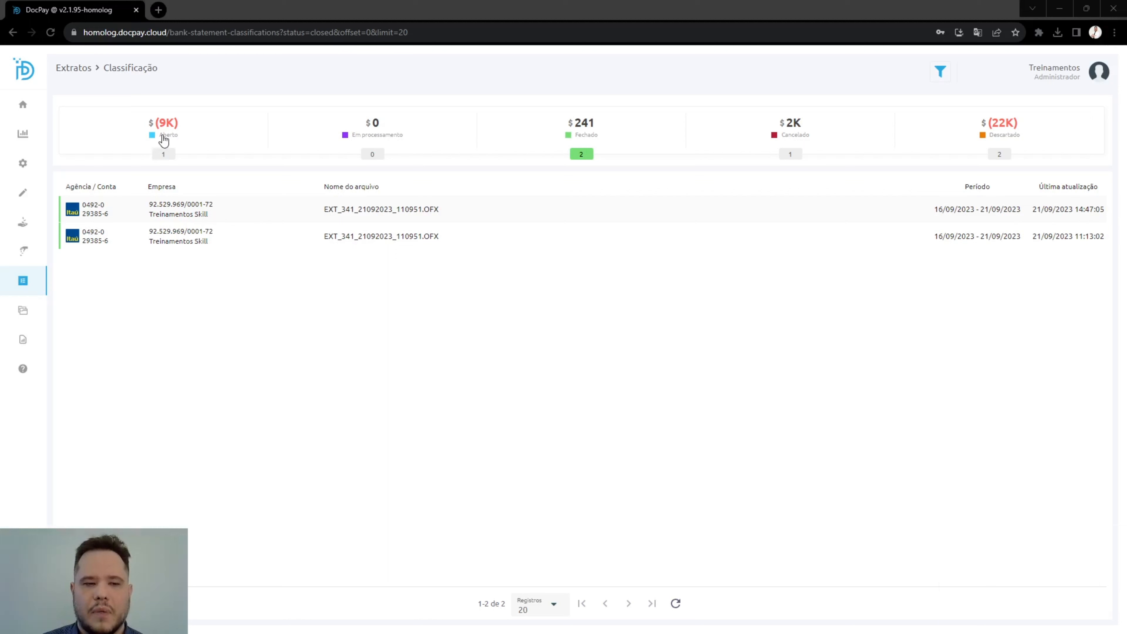
Step: Switch back to DocPay, list the Aberto statements and open EXT_341_21092023_143319.OFX
{"action": "left_click", "coordinate": [163, 138]}
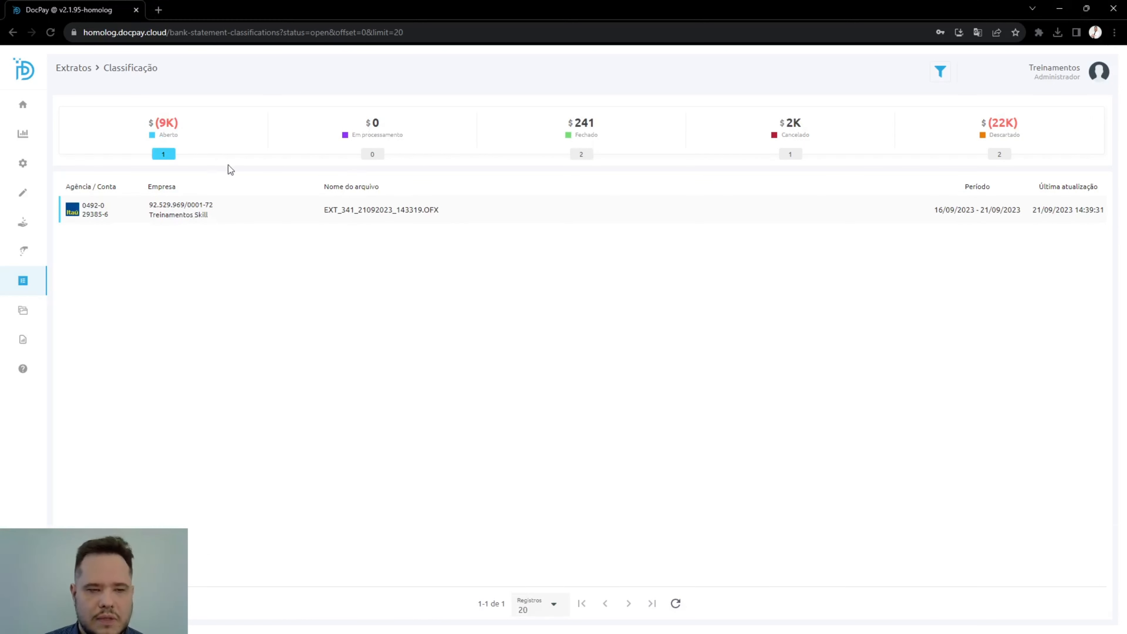
{"action": "left_click", "coordinate": [254, 215]}
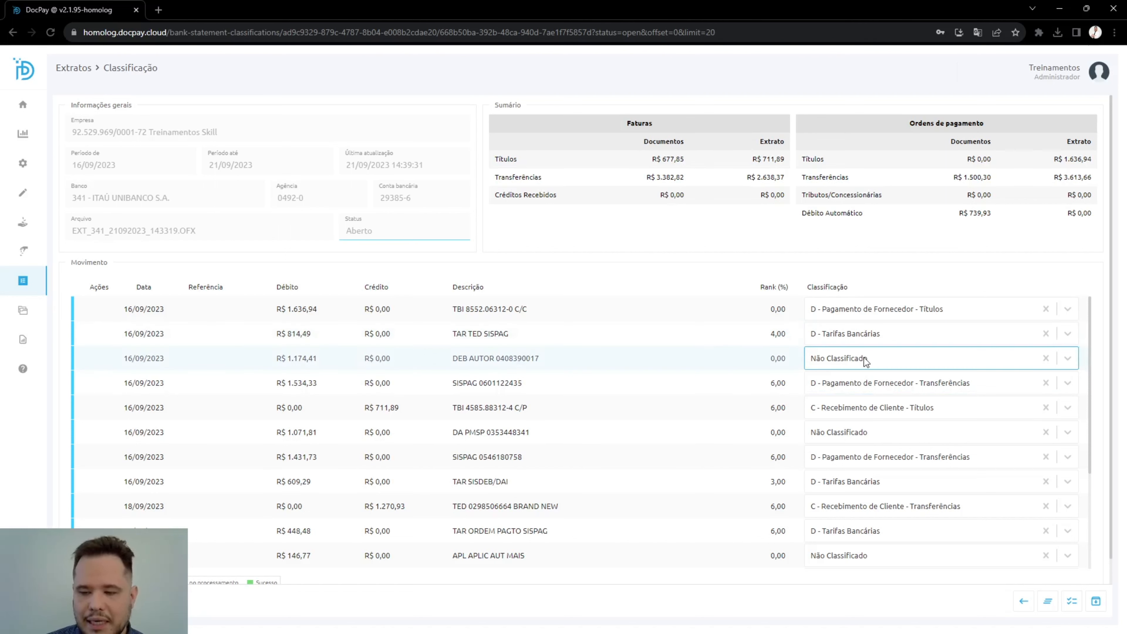
{"action": "left_click", "coordinate": [872, 363]}
{"action": "scroll", "coordinate": [902, 438], "scroll_direction": "down", "scroll_amount": 1}
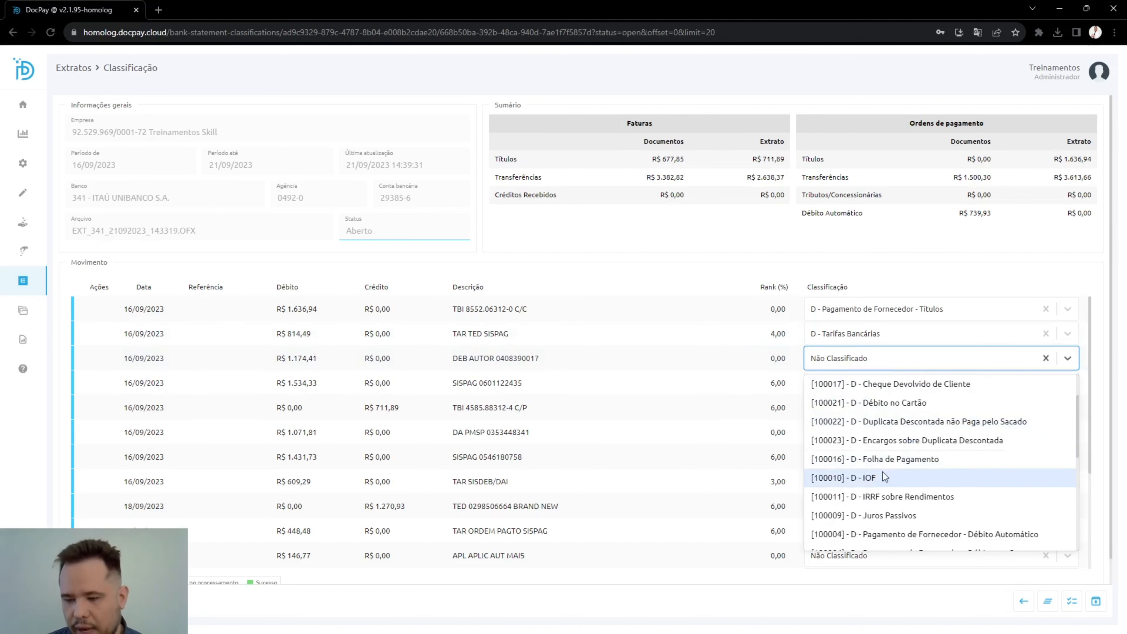
{"action": "scroll", "coordinate": [879, 426], "scroll_direction": "up", "scroll_amount": 1}
{"action": "scroll", "coordinate": [884, 430], "scroll_direction": "down", "scroll_amount": 4}
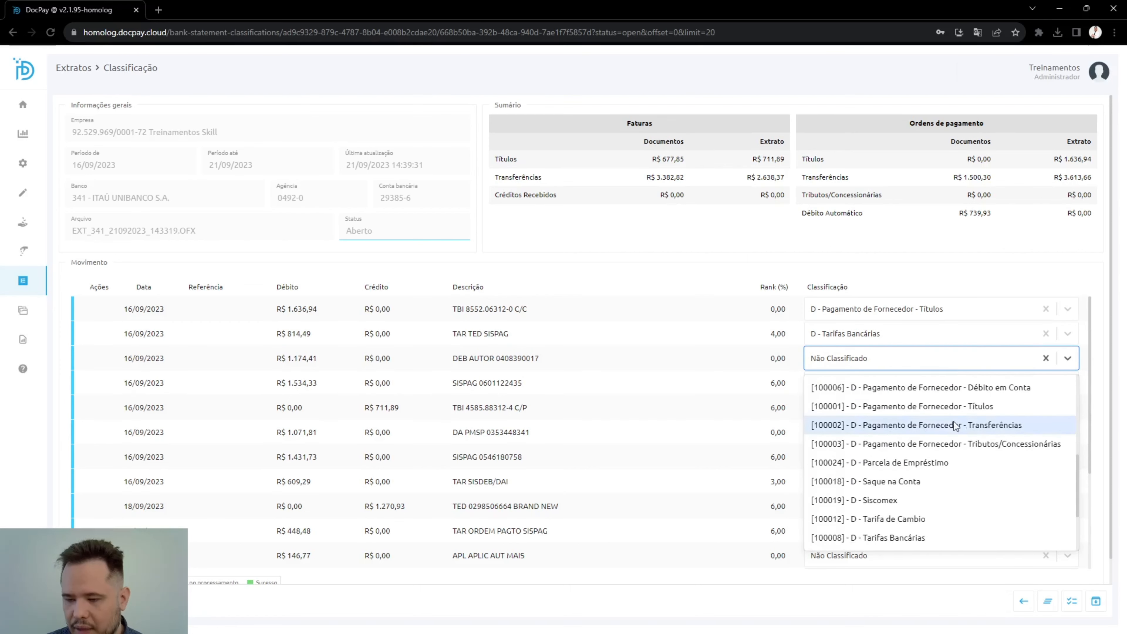
{"action": "scroll", "coordinate": [1002, 437], "scroll_direction": "up", "scroll_amount": 1}
{"action": "left_click", "coordinate": [981, 428]}
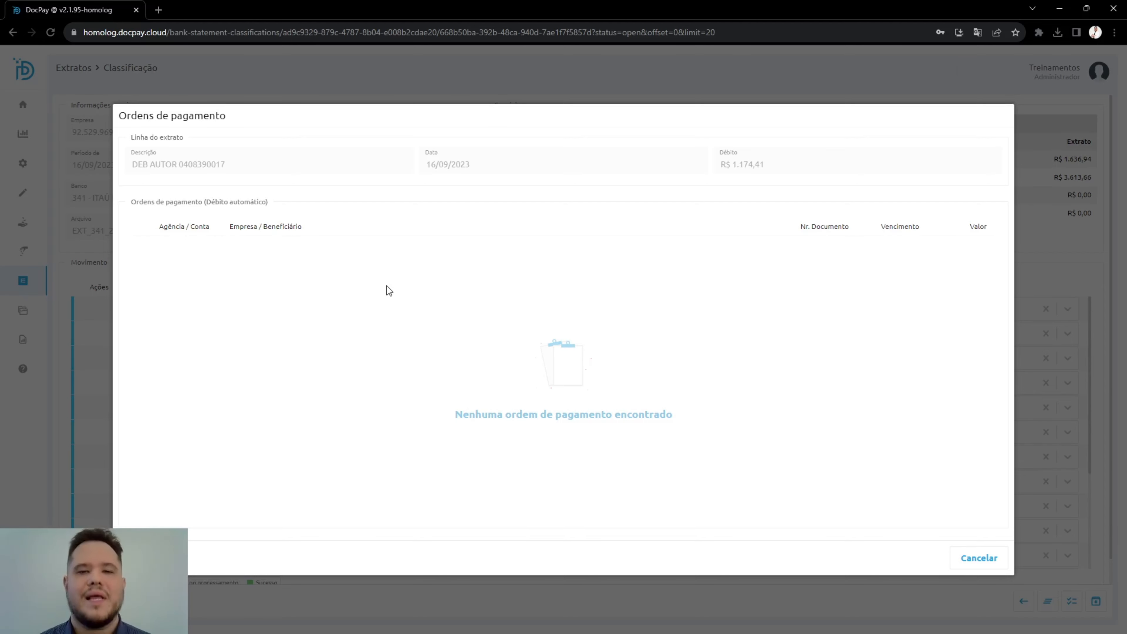
{"action": "left_click", "coordinate": [980, 558]}
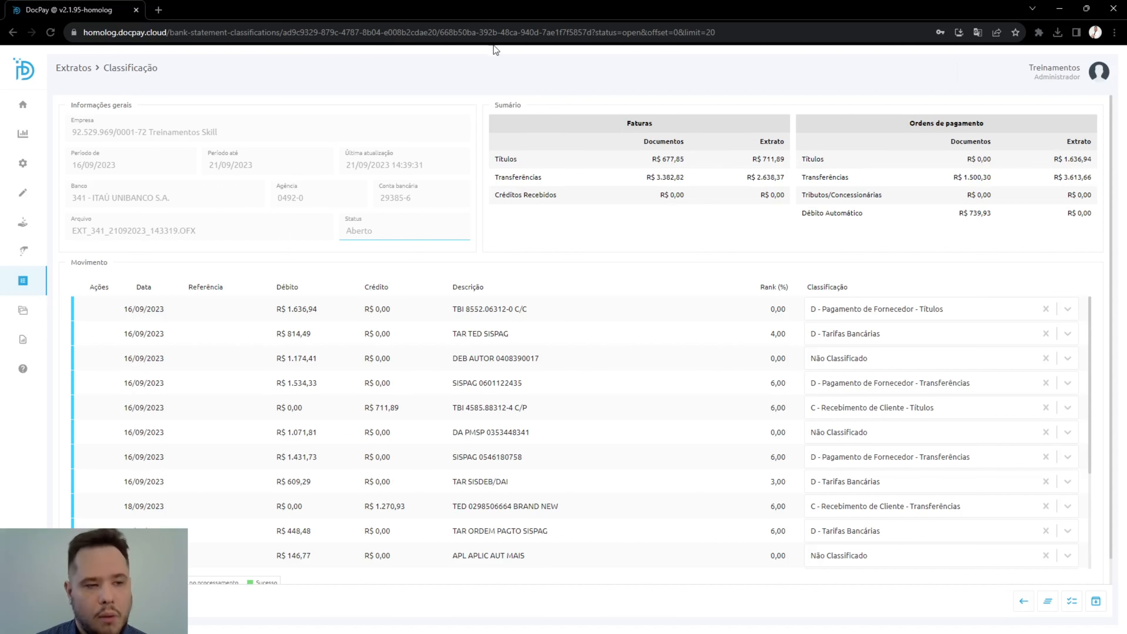
Step: Open the Dashboard and examine the Saldo por Conta Bancária section and the Saldo inicial (Extratos) entry under Financeiro
{"action": "left_click", "coordinate": [23, 141]}
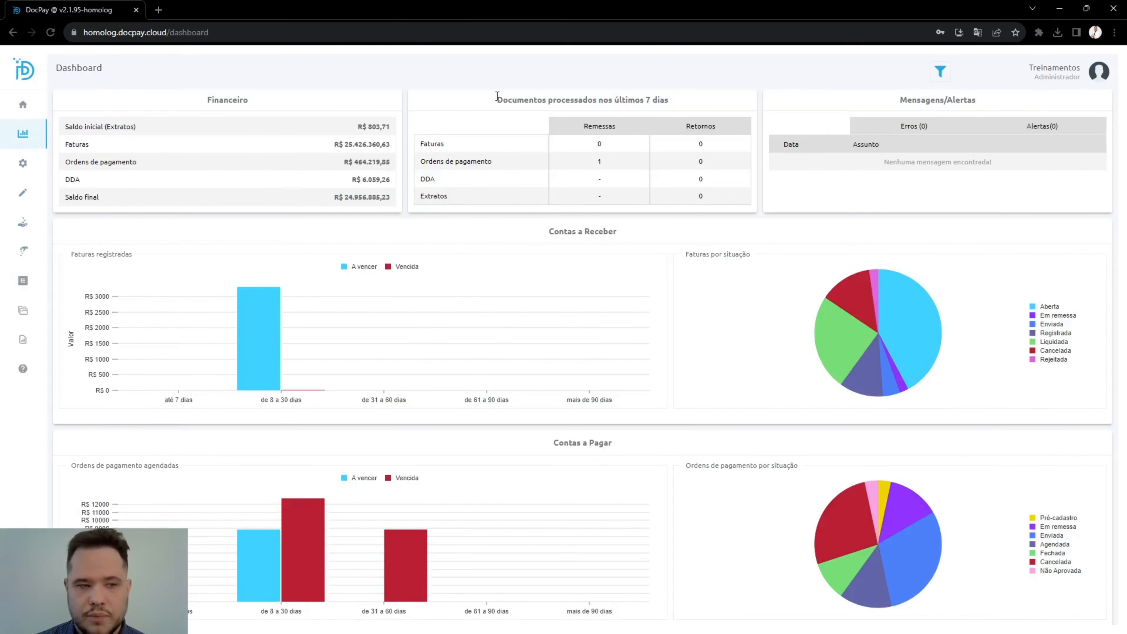
{"action": "scroll", "coordinate": [559, 301], "scroll_direction": "down", "scroll_amount": 5}
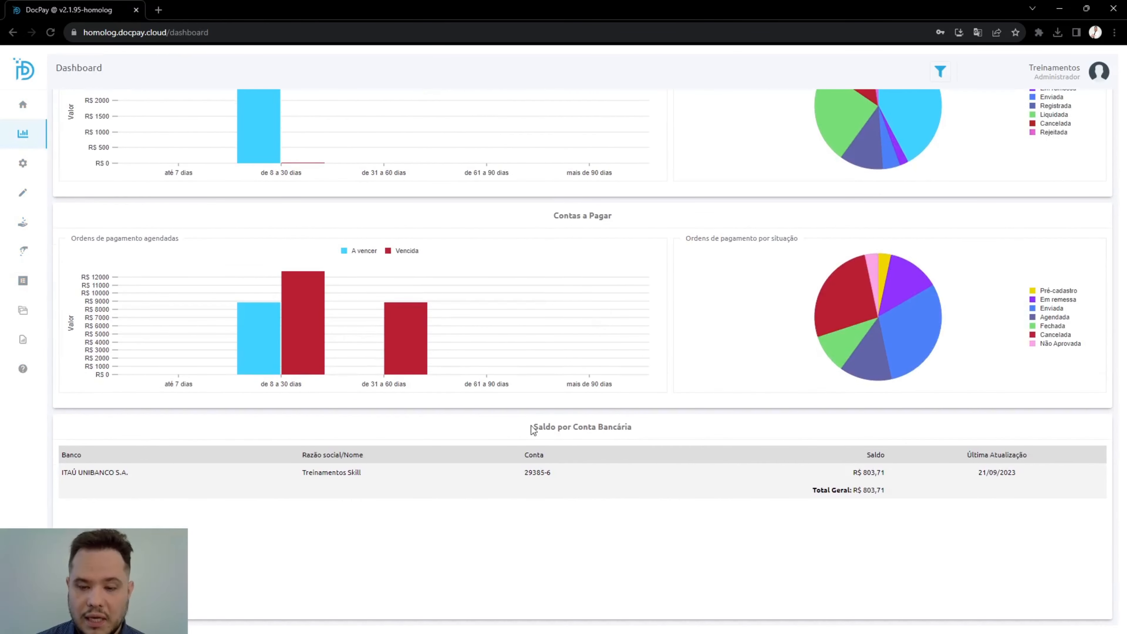
{"action": "left_click_drag", "start_coordinate": [535, 427], "coordinate": [649, 424]}
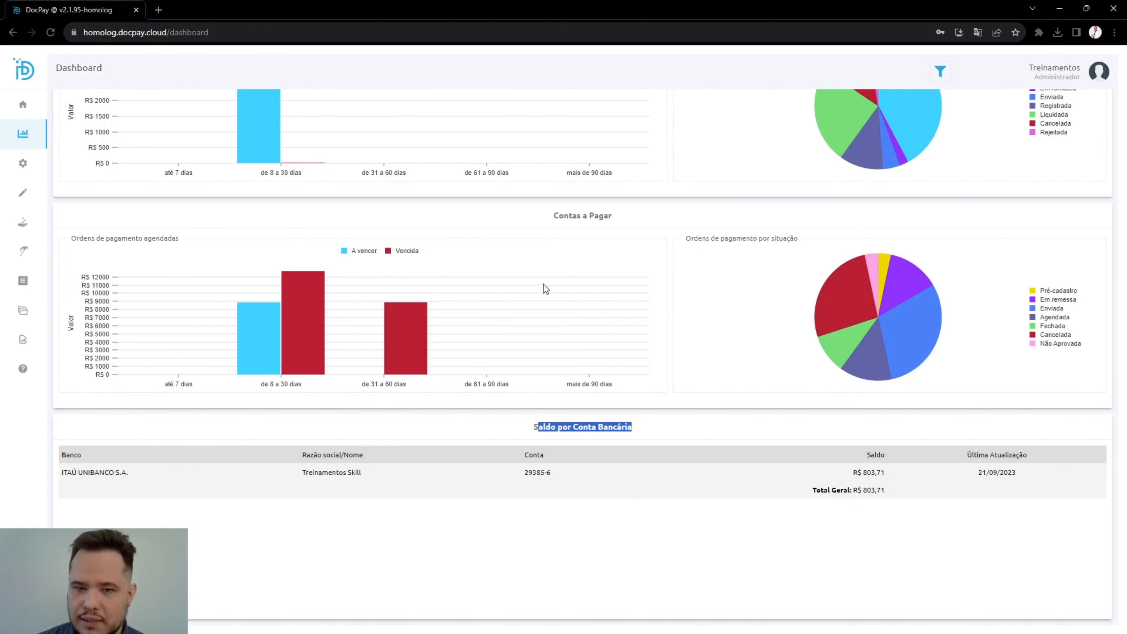
{"action": "scroll", "coordinate": [544, 287], "scroll_direction": "up", "scroll_amount": 5}
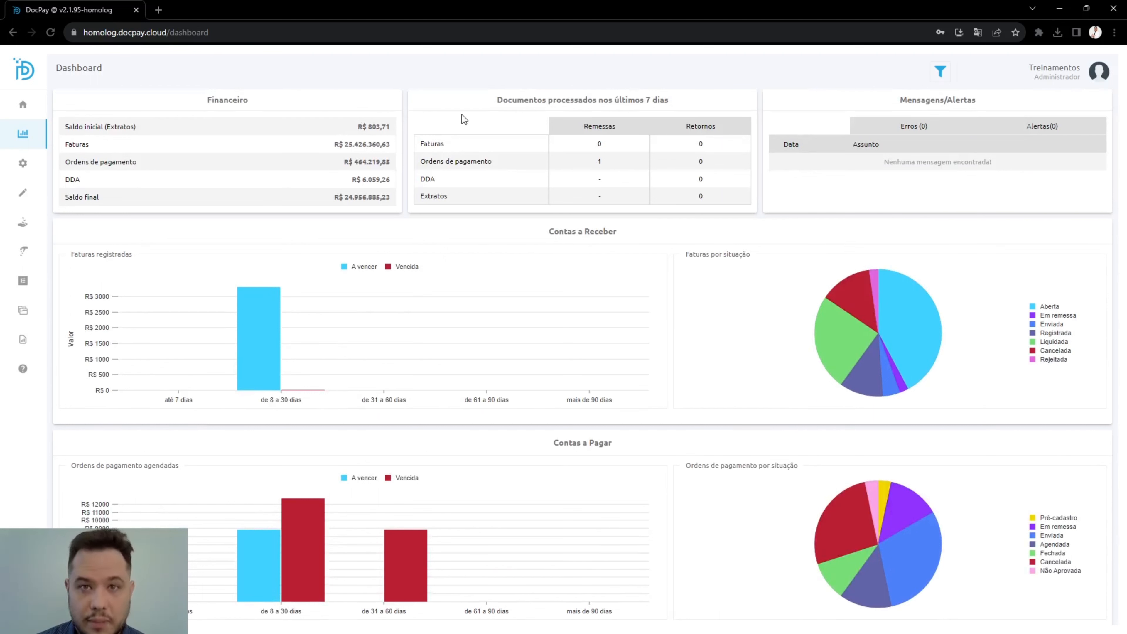
{"action": "left_click_drag", "start_coordinate": [209, 100], "coordinate": [266, 103]}
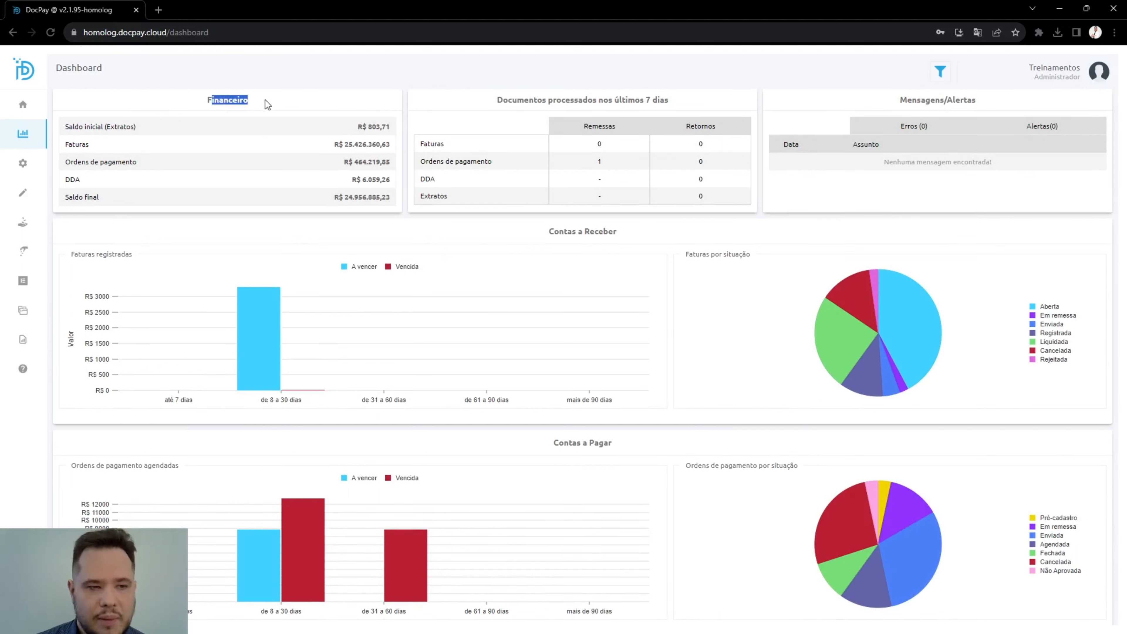
{"action": "left_click", "coordinate": [69, 127]}
{"action": "left_click_drag", "start_coordinate": [69, 126], "coordinate": [216, 126]}
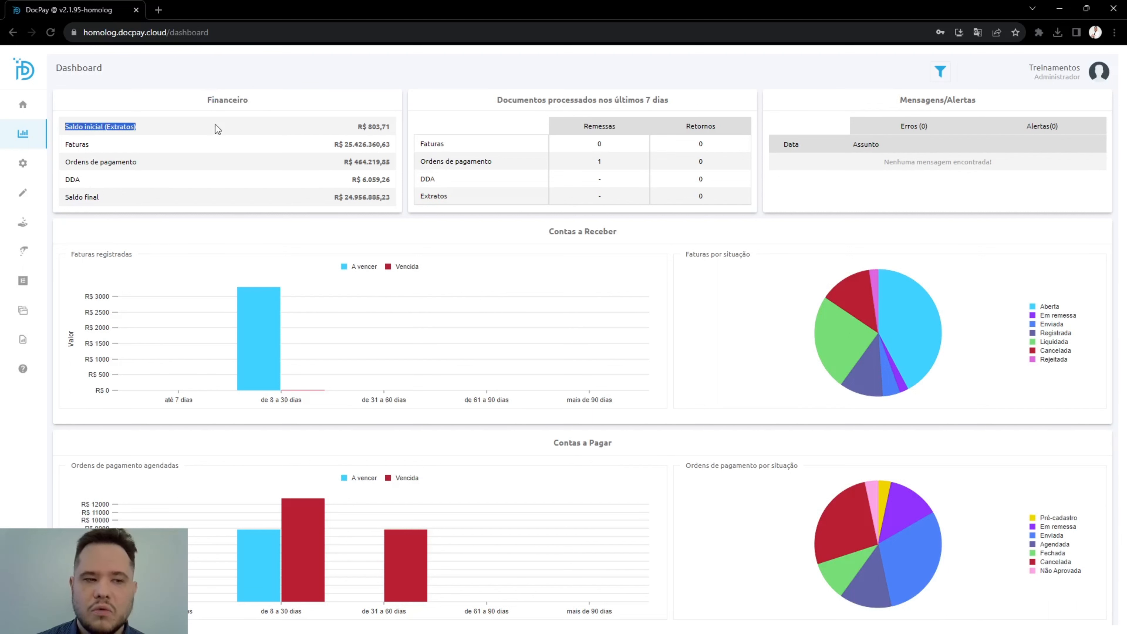
{"action": "left_click", "coordinate": [401, 124]}
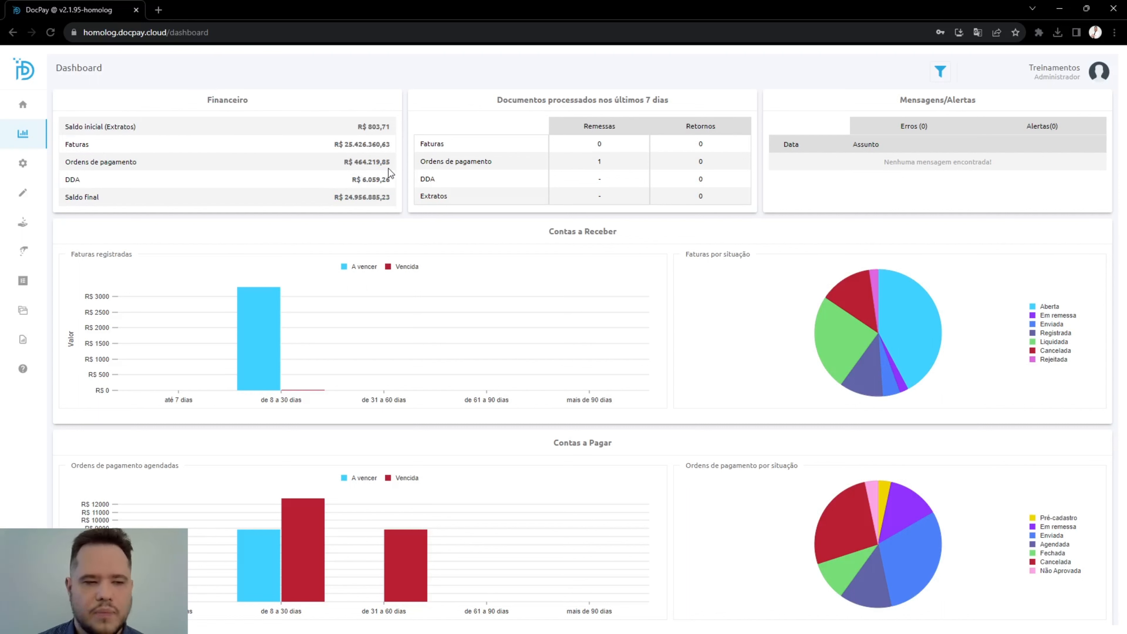
Step: View the Itaú account balance summary in Processar faturas and in Processar Ordem de Pagamento
{"action": "mouse_move", "coordinate": [38, 254]}
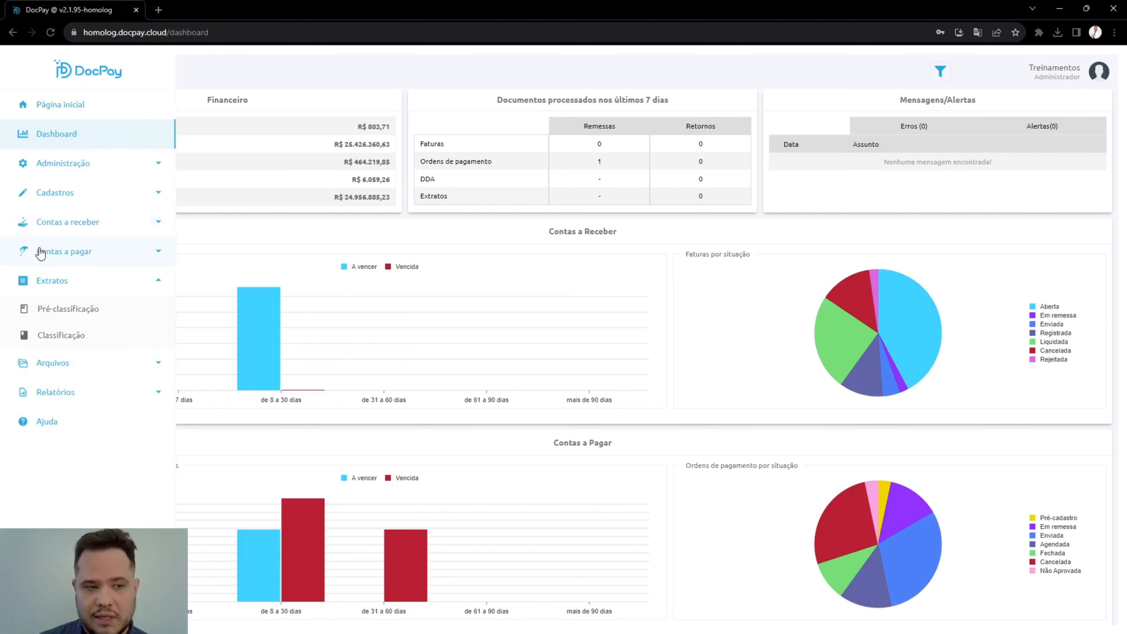
{"action": "left_click", "coordinate": [60, 222]}
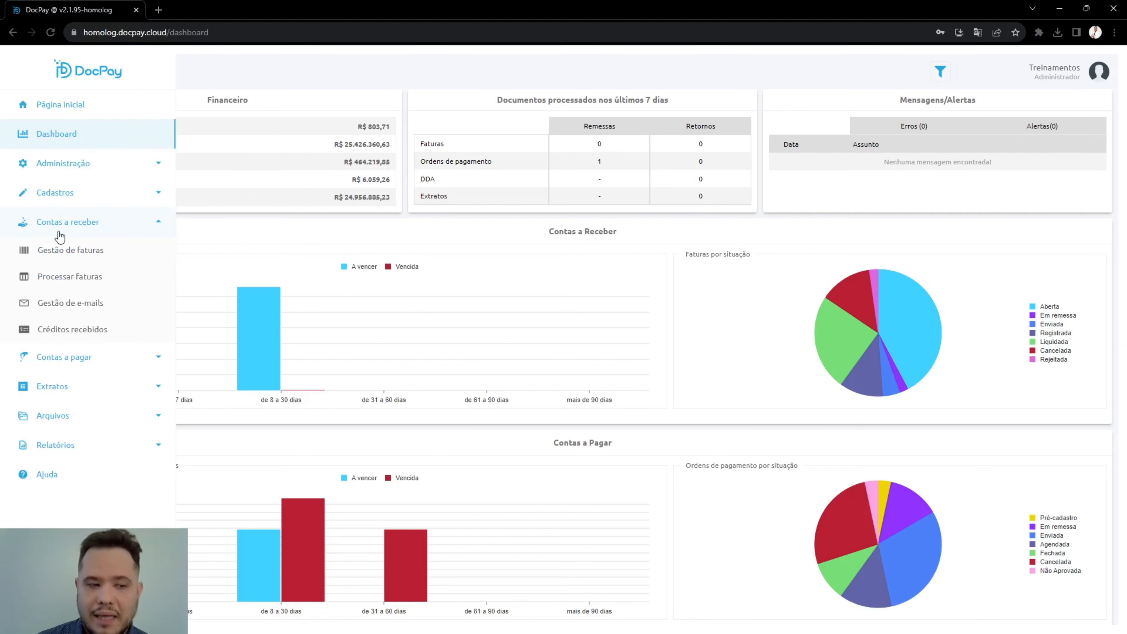
{"action": "left_click", "coordinate": [79, 279]}
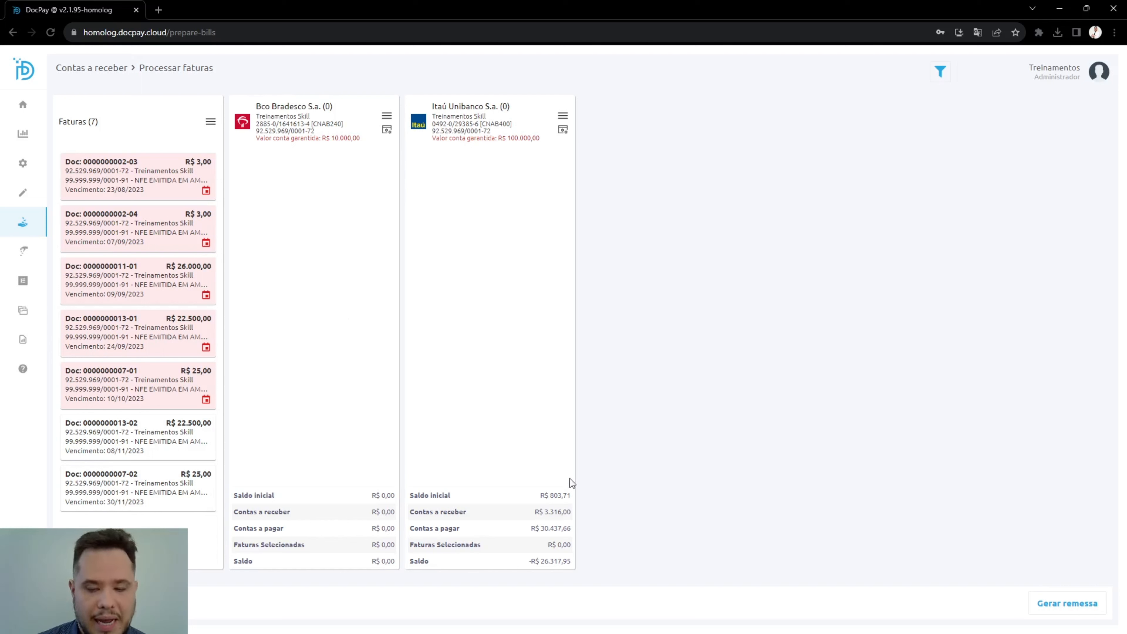
{"action": "mouse_move", "coordinate": [90, 306]}
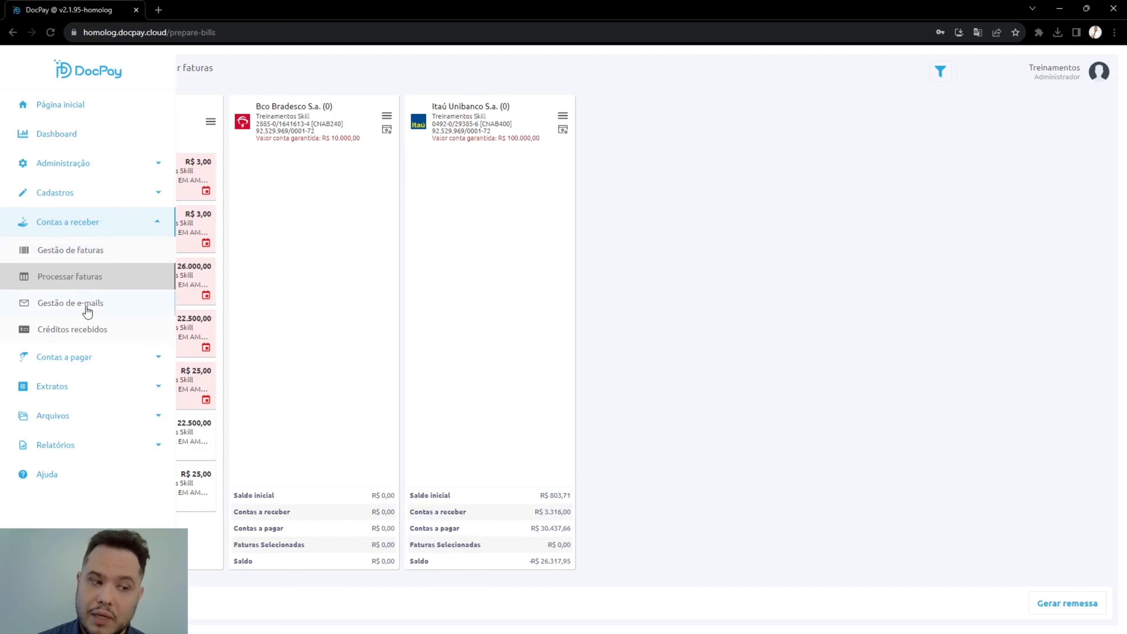
{"action": "left_click", "coordinate": [91, 370]}
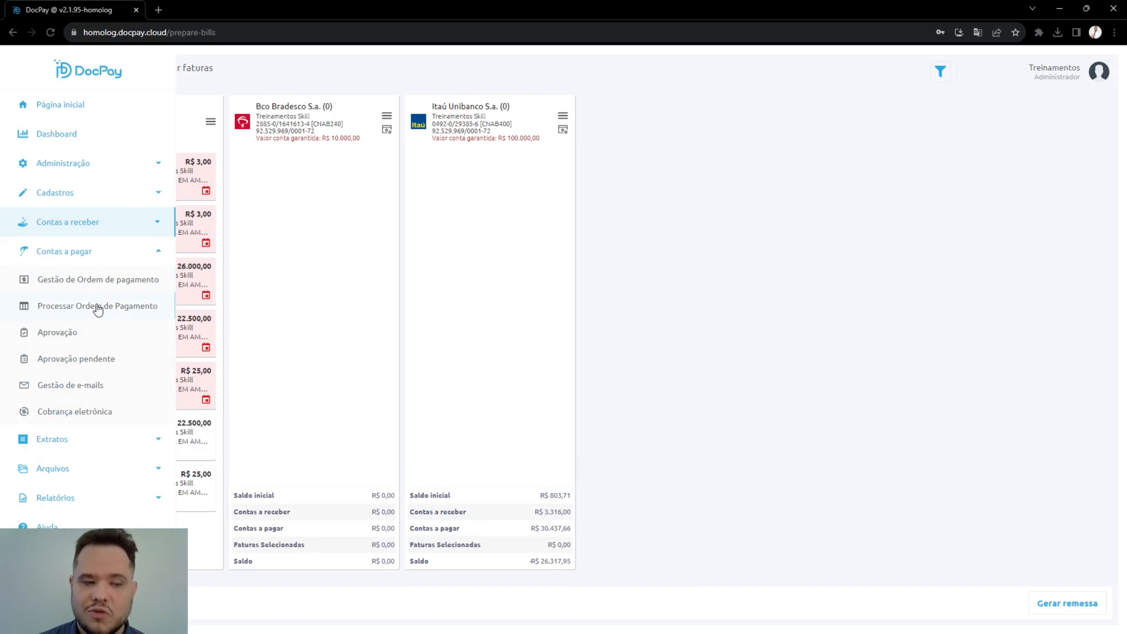
{"action": "left_click", "coordinate": [95, 305]}
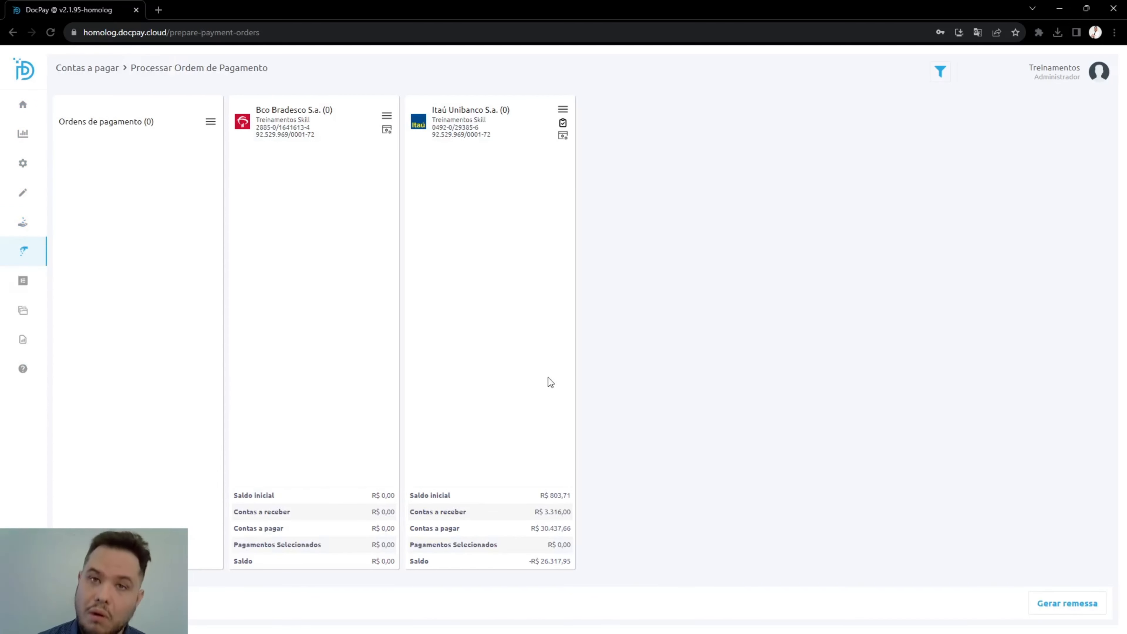
Step: Open the Exportar para Excel page of the reports
{"action": "mouse_move", "coordinate": [35, 355]}
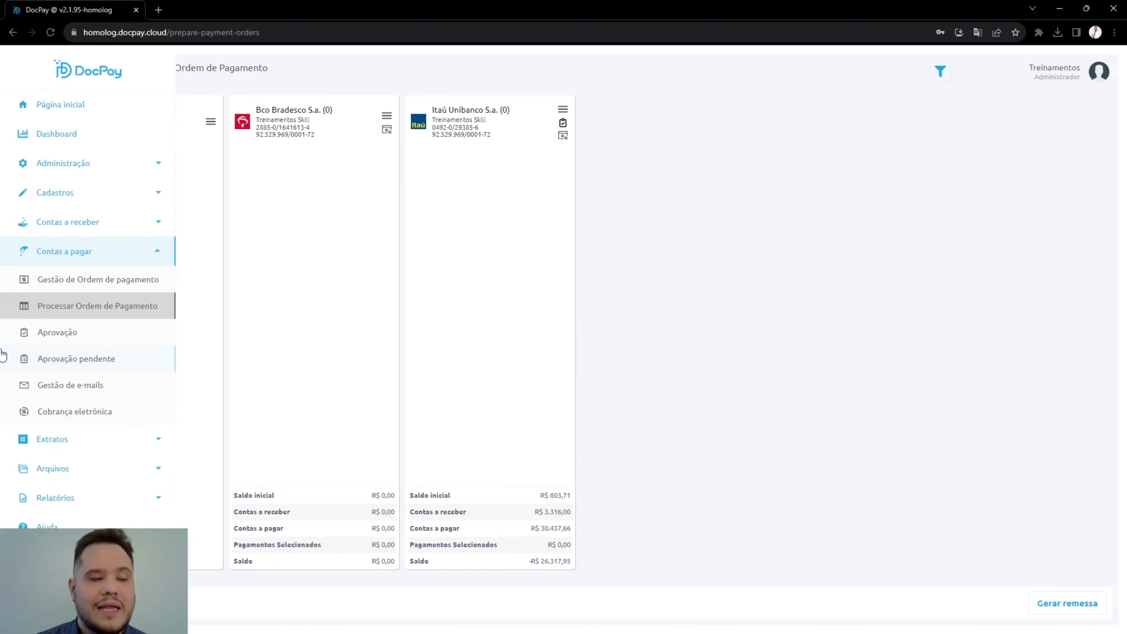
{"action": "left_click", "coordinate": [56, 498]}
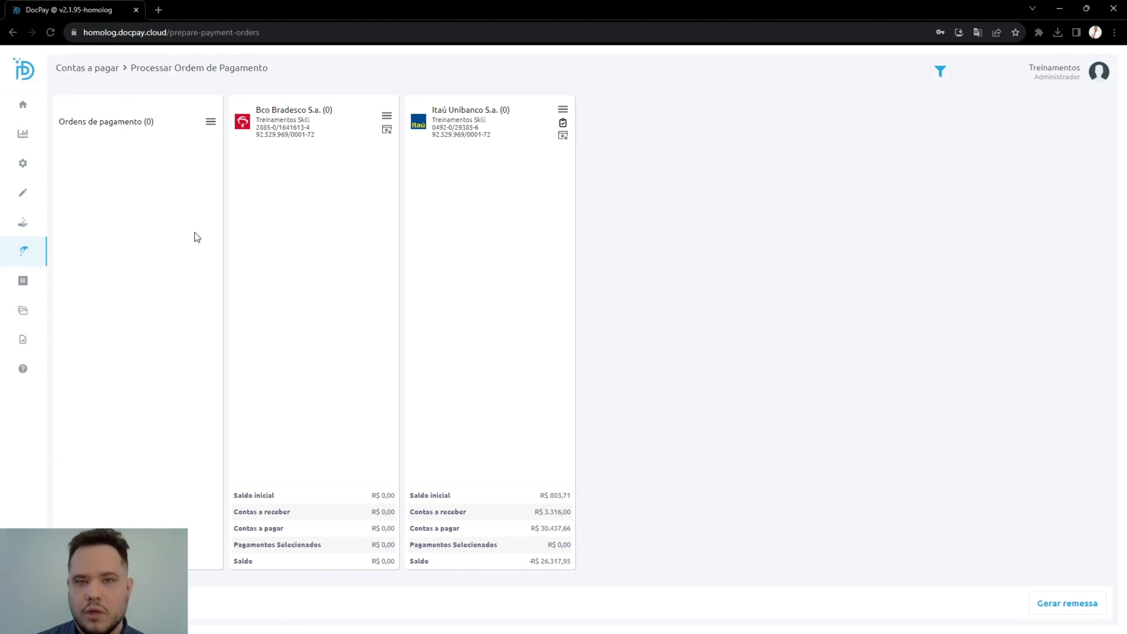
{"action": "mouse_move", "coordinate": [5, 373]}
{"action": "left_click", "coordinate": [67, 369]}
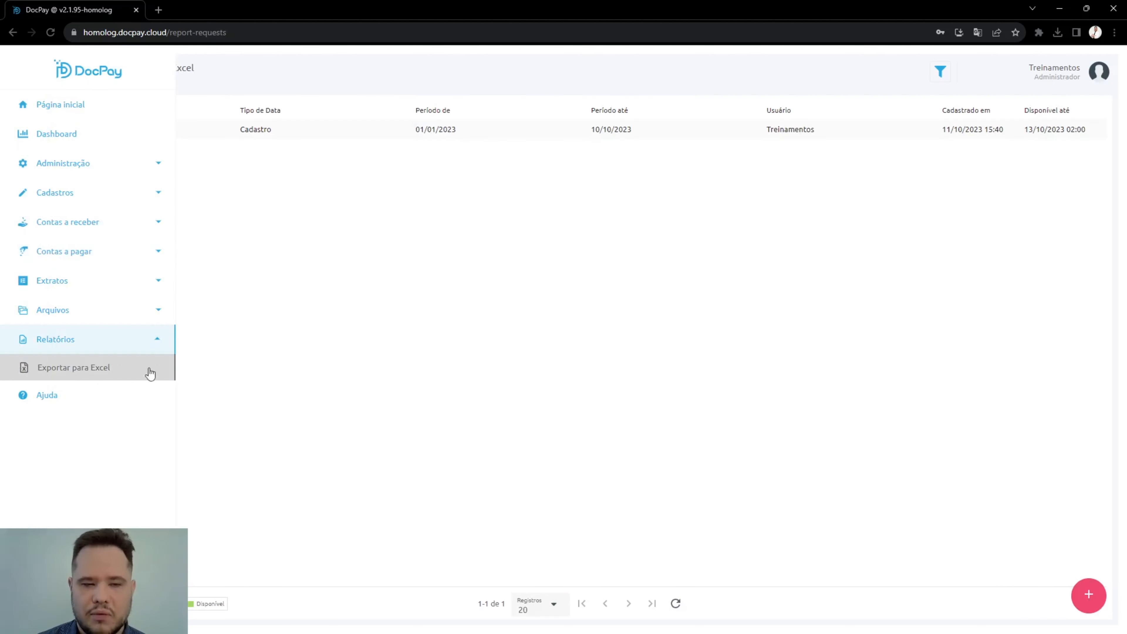
Step: Create and save a new Extratos report for data registered from 01/01/2023 to 10/10/2023
{"action": "mouse_move", "coordinate": [43, 347]}
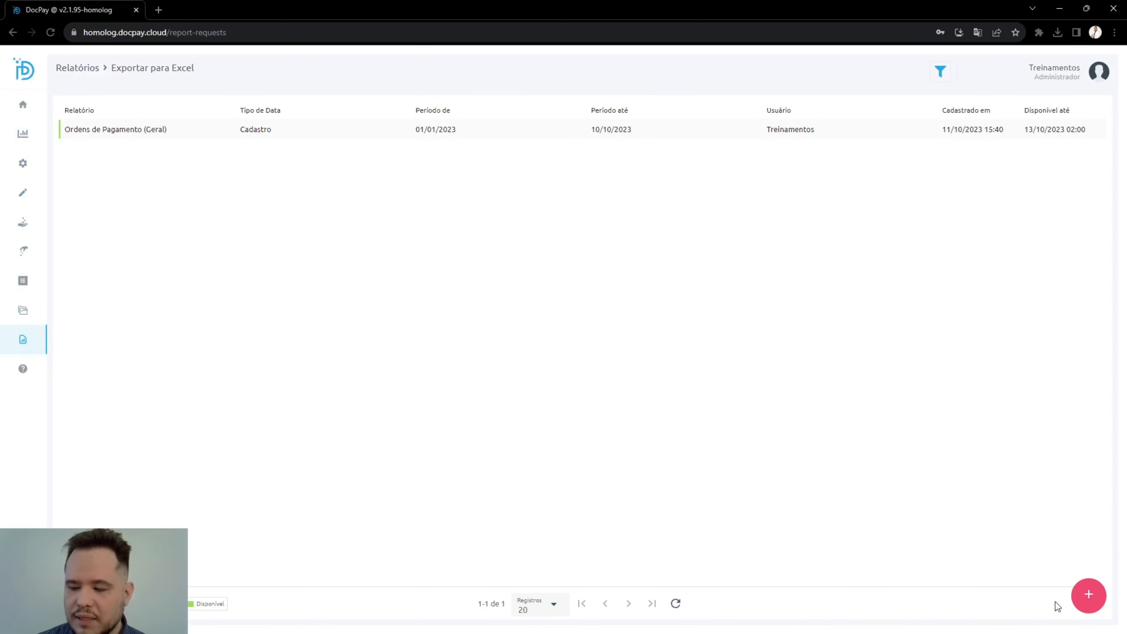
{"action": "left_click", "coordinate": [1083, 602]}
{"action": "left_click", "coordinate": [812, 141]}
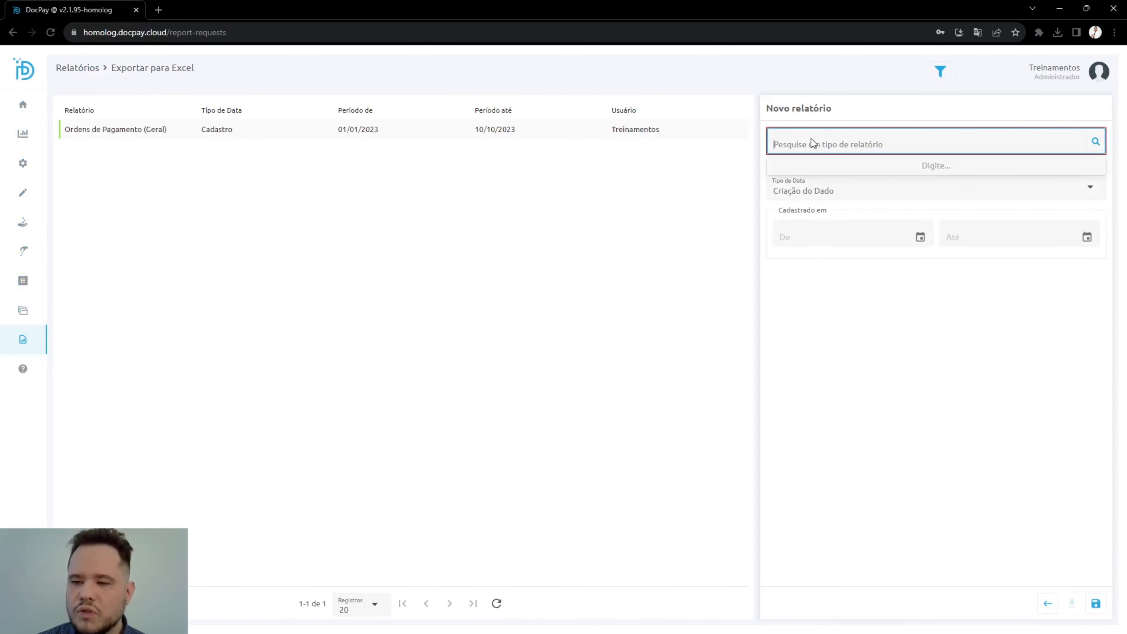
{"action": "left_click", "coordinate": [796, 203]}
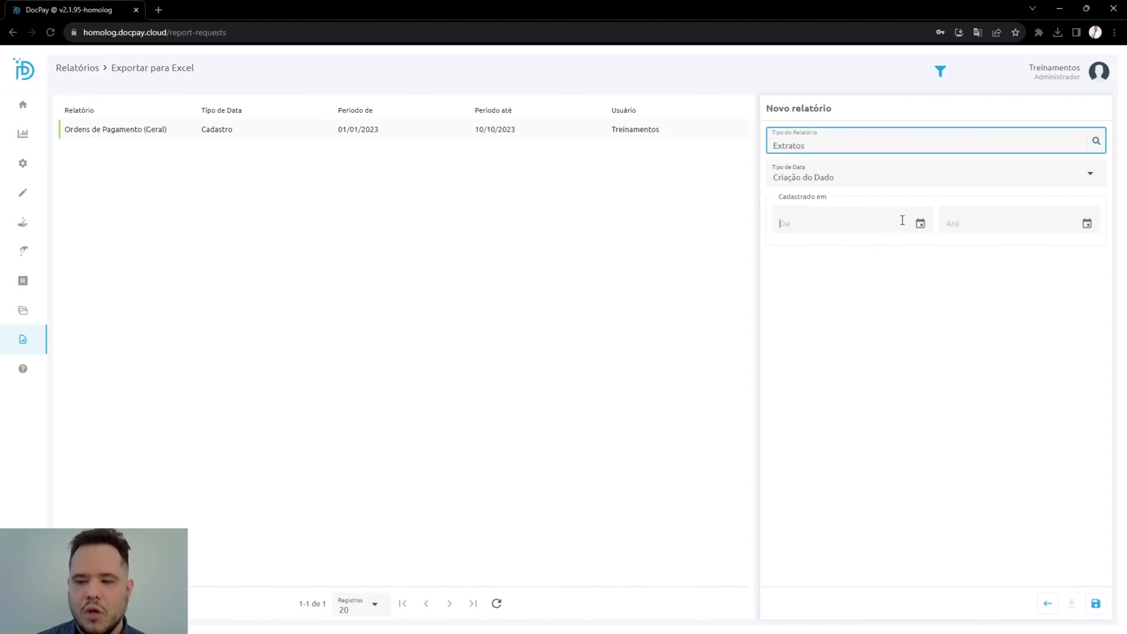
{"action": "left_click", "coordinate": [782, 223]}
{"action": "type", "text": "01/01/2023"}
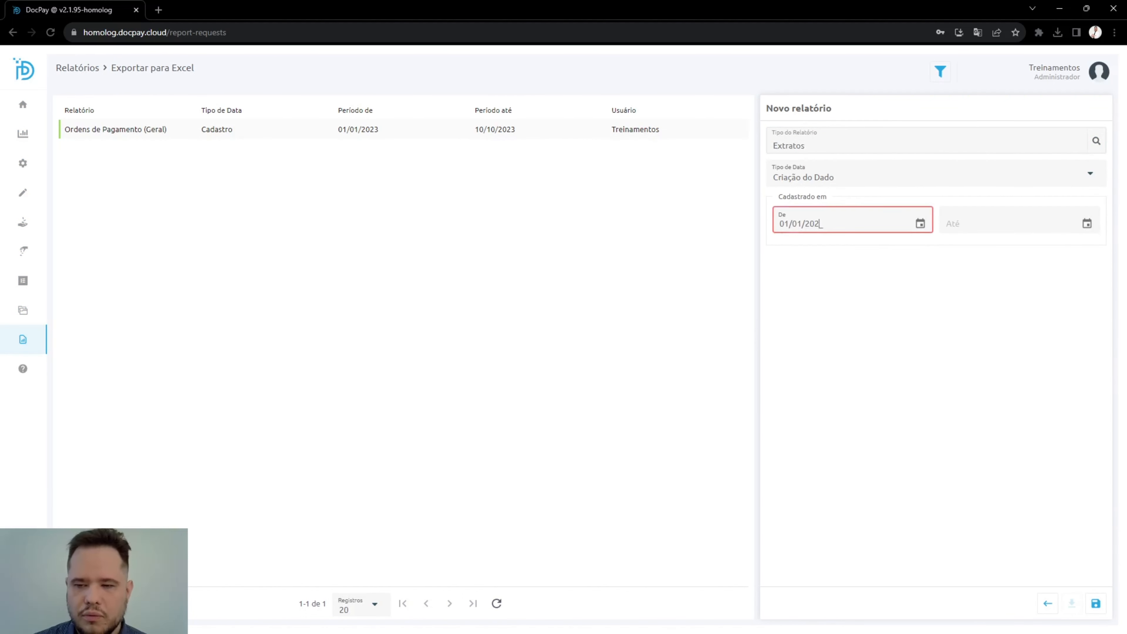
{"action": "key", "text": "Tab"}
{"action": "type", "text": "10/10/2023"}
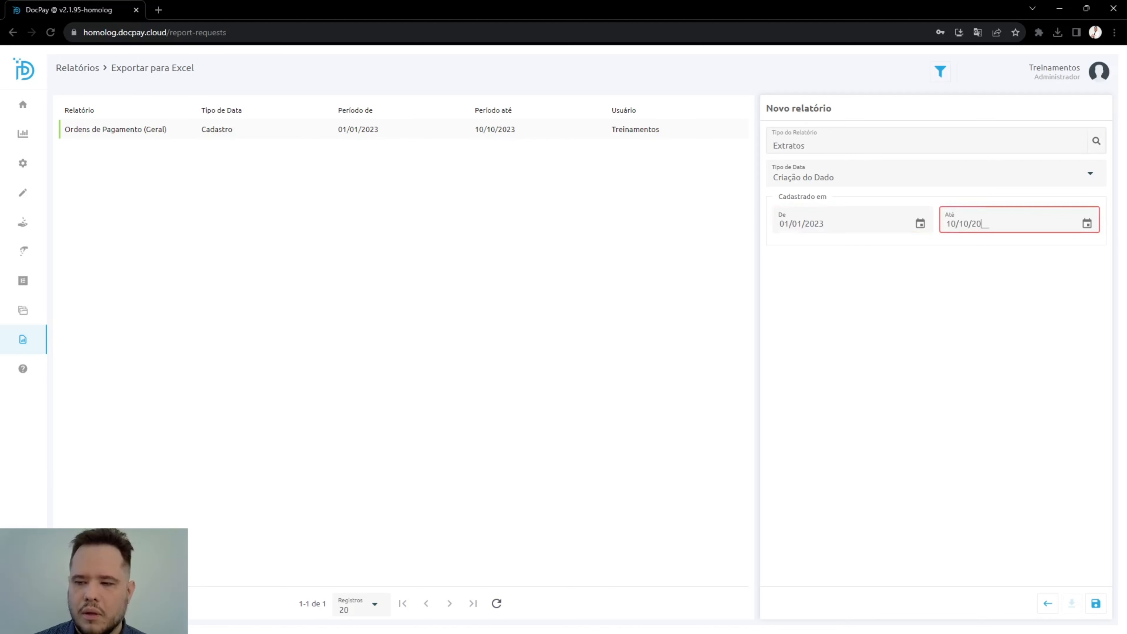
{"action": "left_click", "coordinate": [1096, 603]}
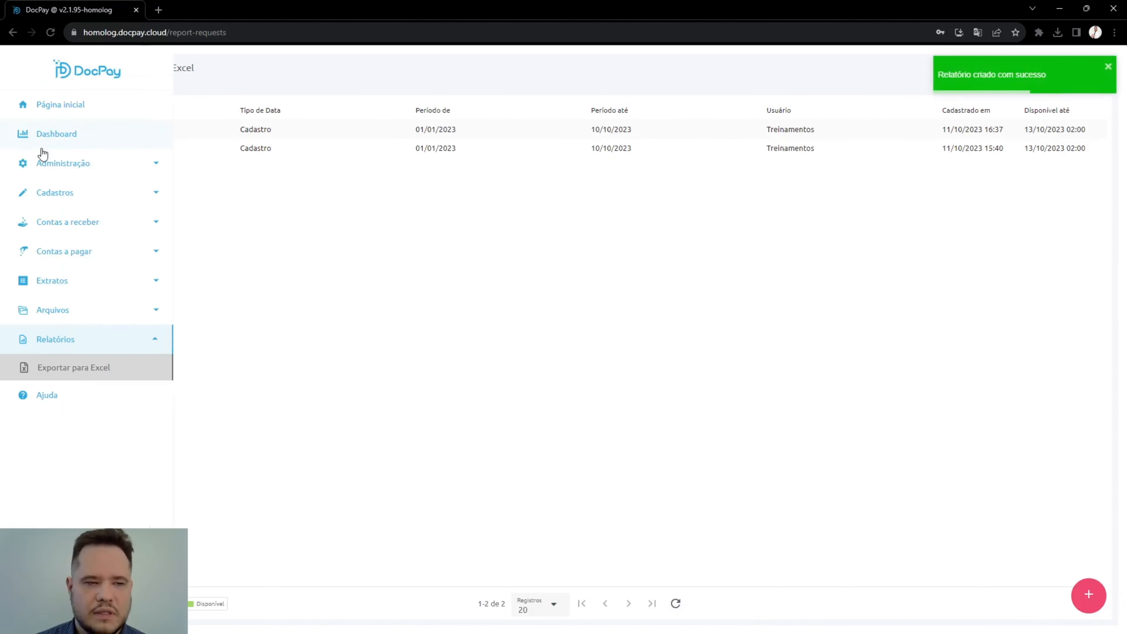
Step: Reload the report list, then download the Extratos report and open its spreadsheet in Excel
{"action": "left_click", "coordinate": [53, 35]}
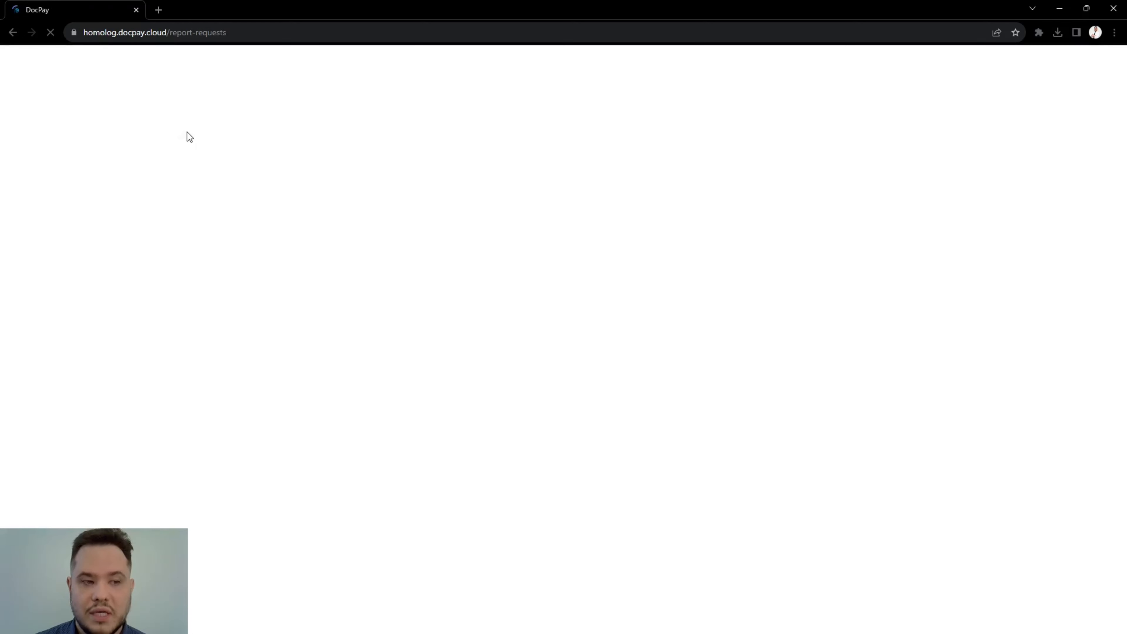
{"action": "left_click", "coordinate": [291, 128]}
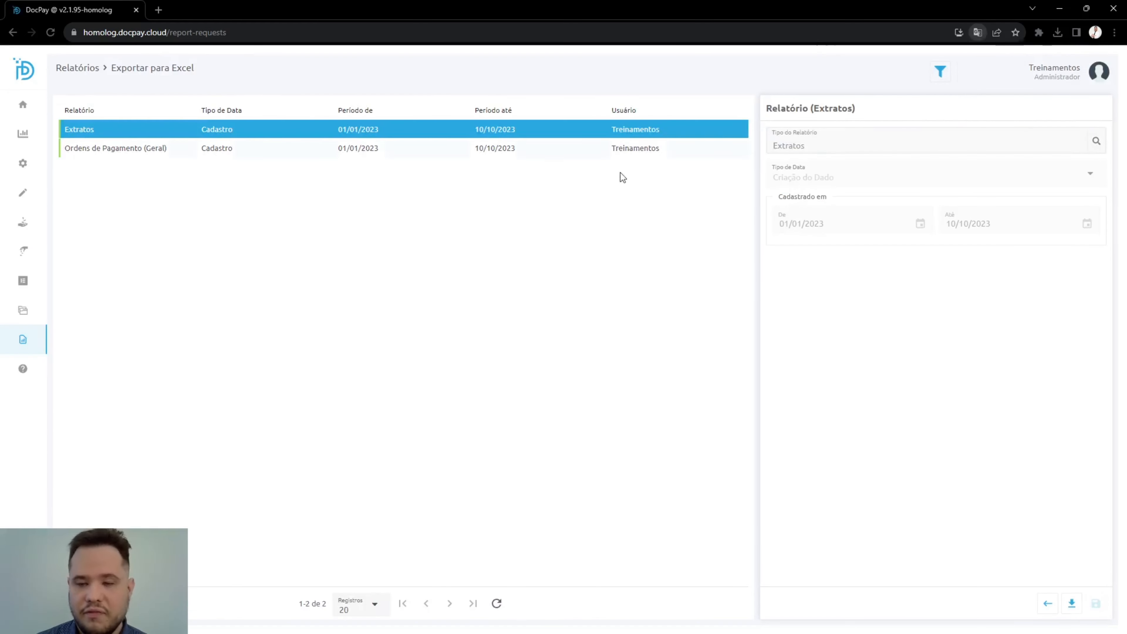
{"action": "left_click", "coordinate": [1072, 603]}
{"action": "left_click", "coordinate": [657, 378]}
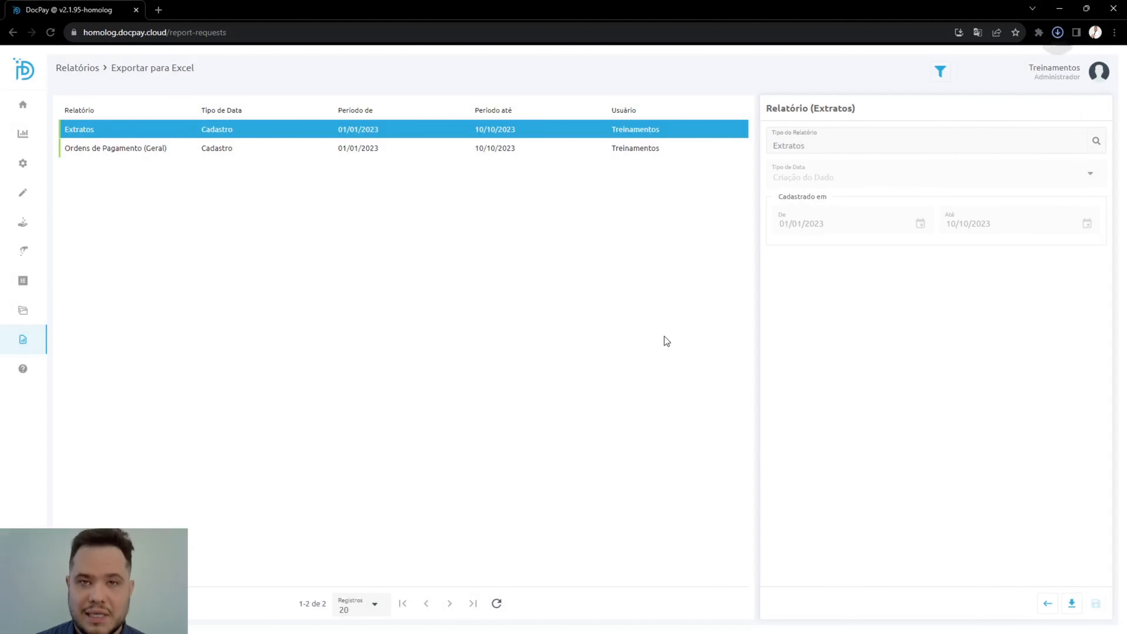
{"action": "left_click", "coordinate": [1057, 36]}
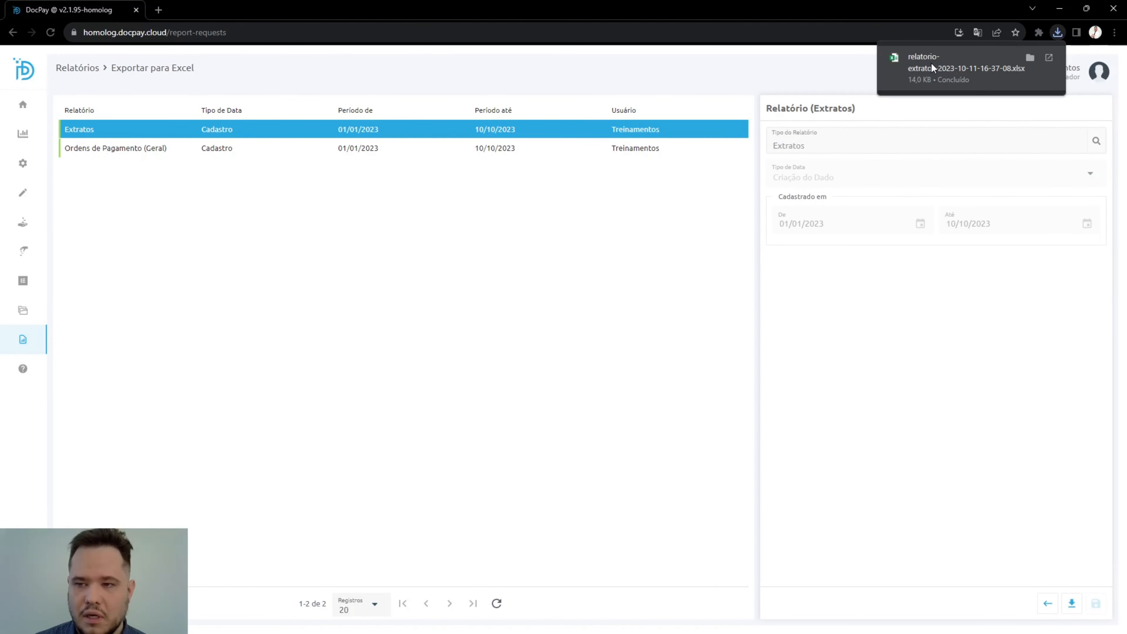
{"action": "left_click", "coordinate": [884, 51]}
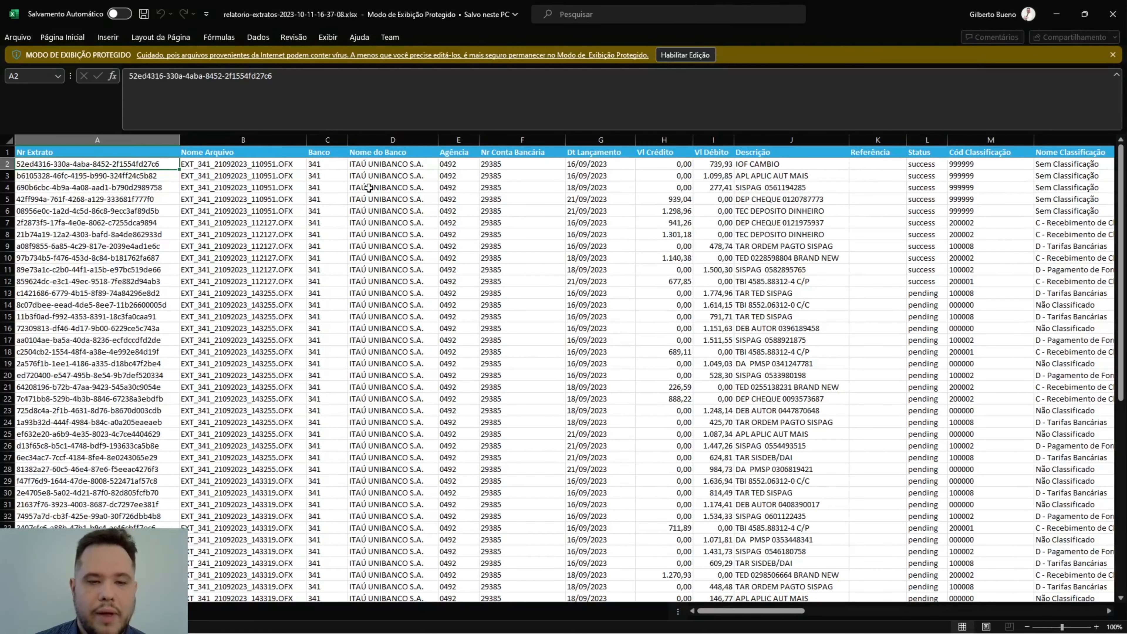
Step: Examine the bank, branch, posting date, credit, description and status columns of the exported statement report
{"action": "left_click", "coordinate": [389, 188]}
{"action": "left_click", "coordinate": [465, 203]}
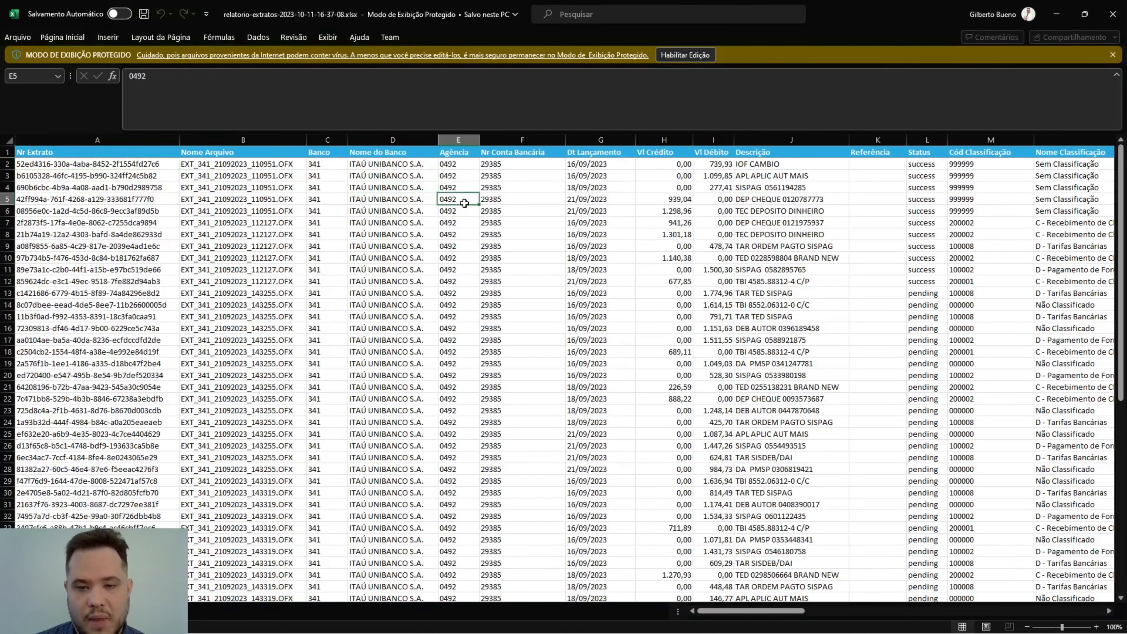
{"action": "left_click", "coordinate": [600, 212]}
{"action": "left_click_drag", "start_coordinate": [676, 198], "coordinate": [675, 316]}
{"action": "left_click_drag", "start_coordinate": [777, 187], "coordinate": [801, 316]}
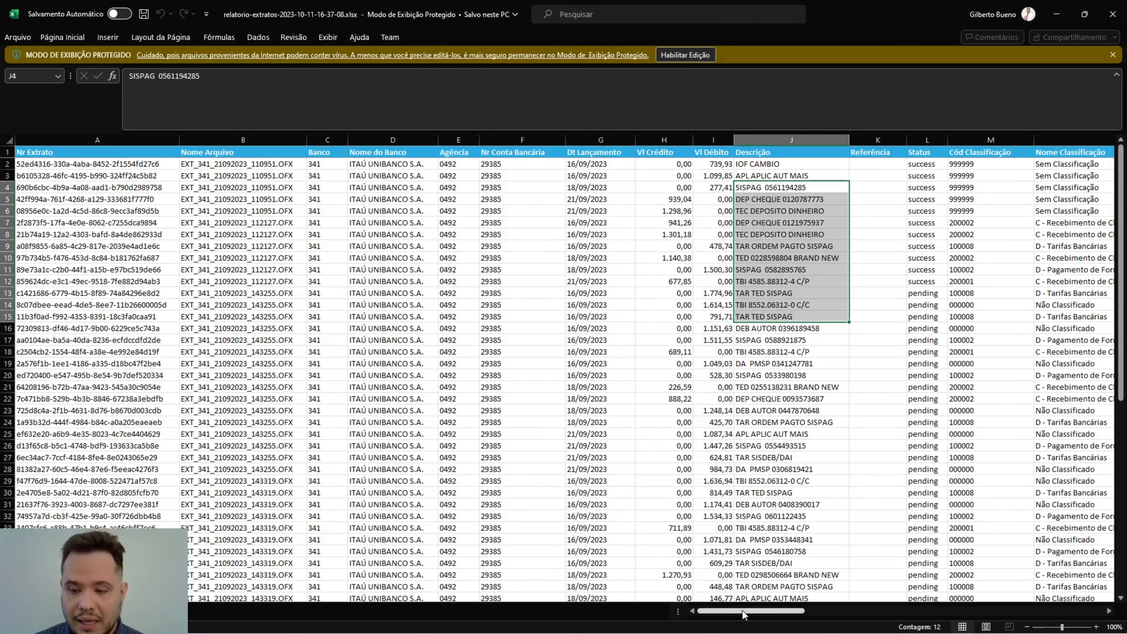
{"action": "left_click_drag", "start_coordinate": [743, 611], "coordinate": [793, 597]}
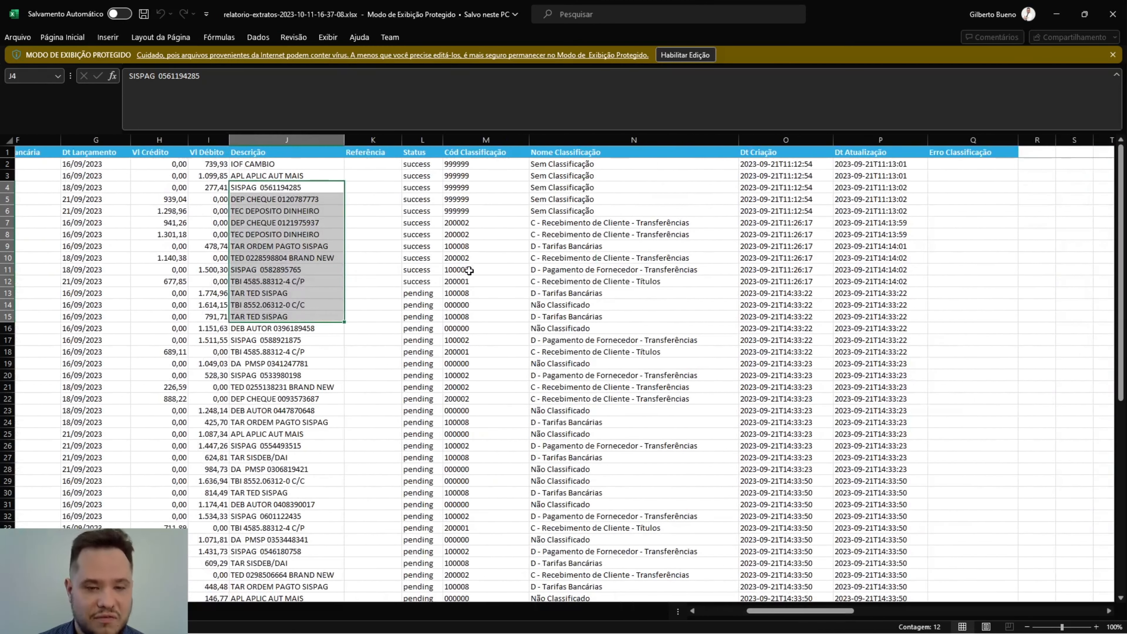
{"action": "left_click_drag", "start_coordinate": [419, 186], "coordinate": [425, 305]}
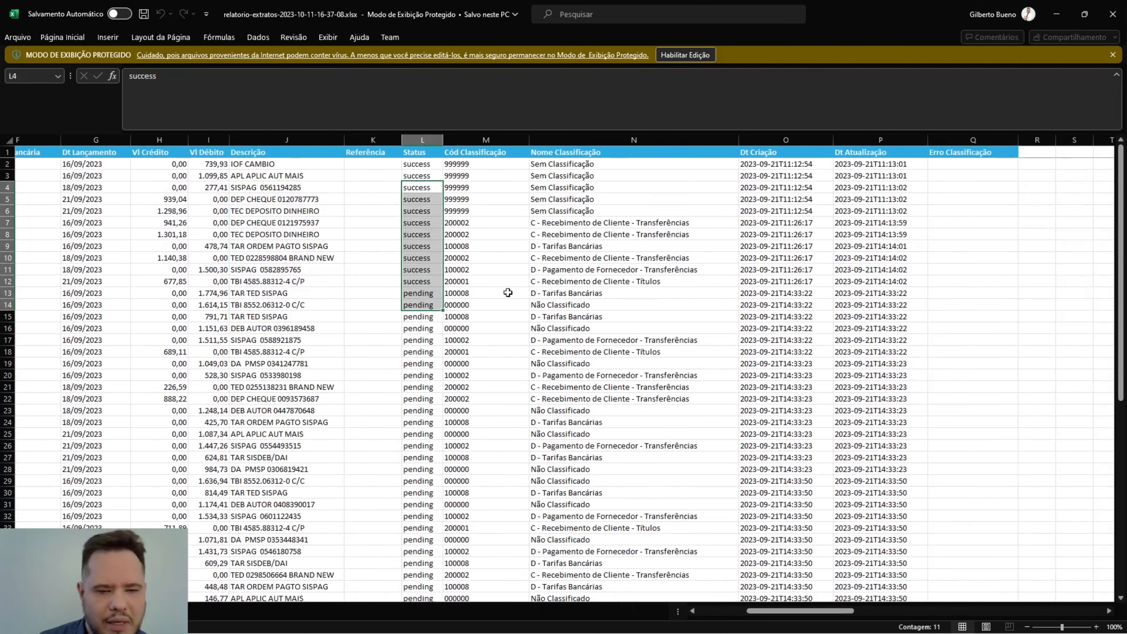